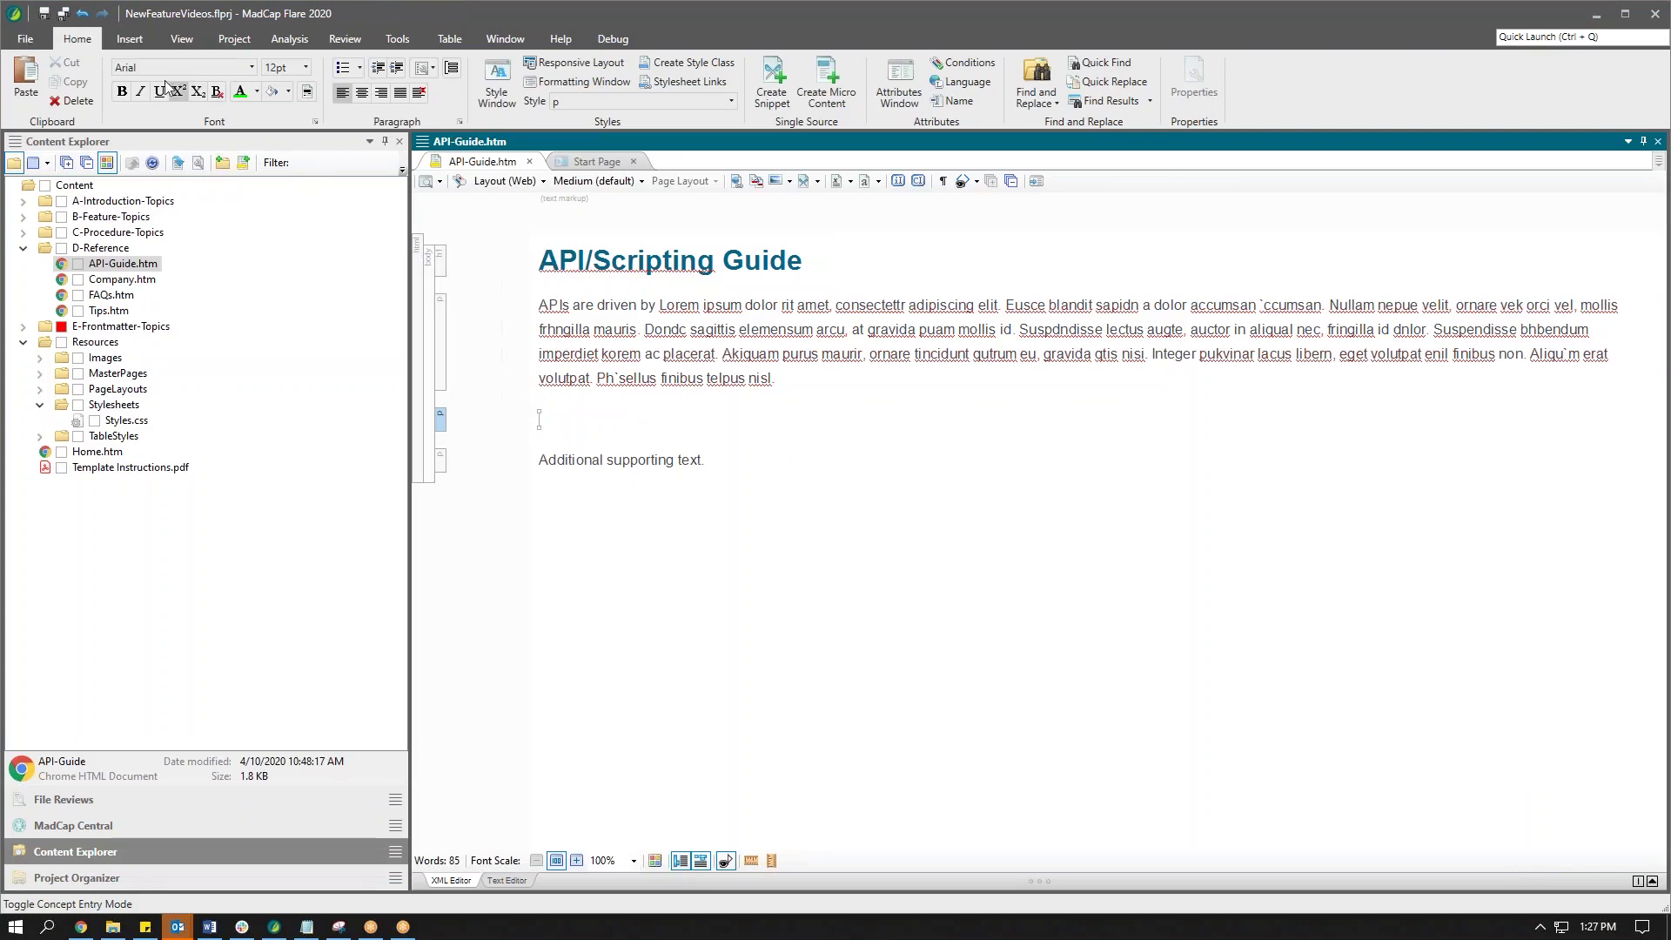
- Create a new code snippet from the pasted JavaScript code, captioned 'JS Code'
click(128, 42)
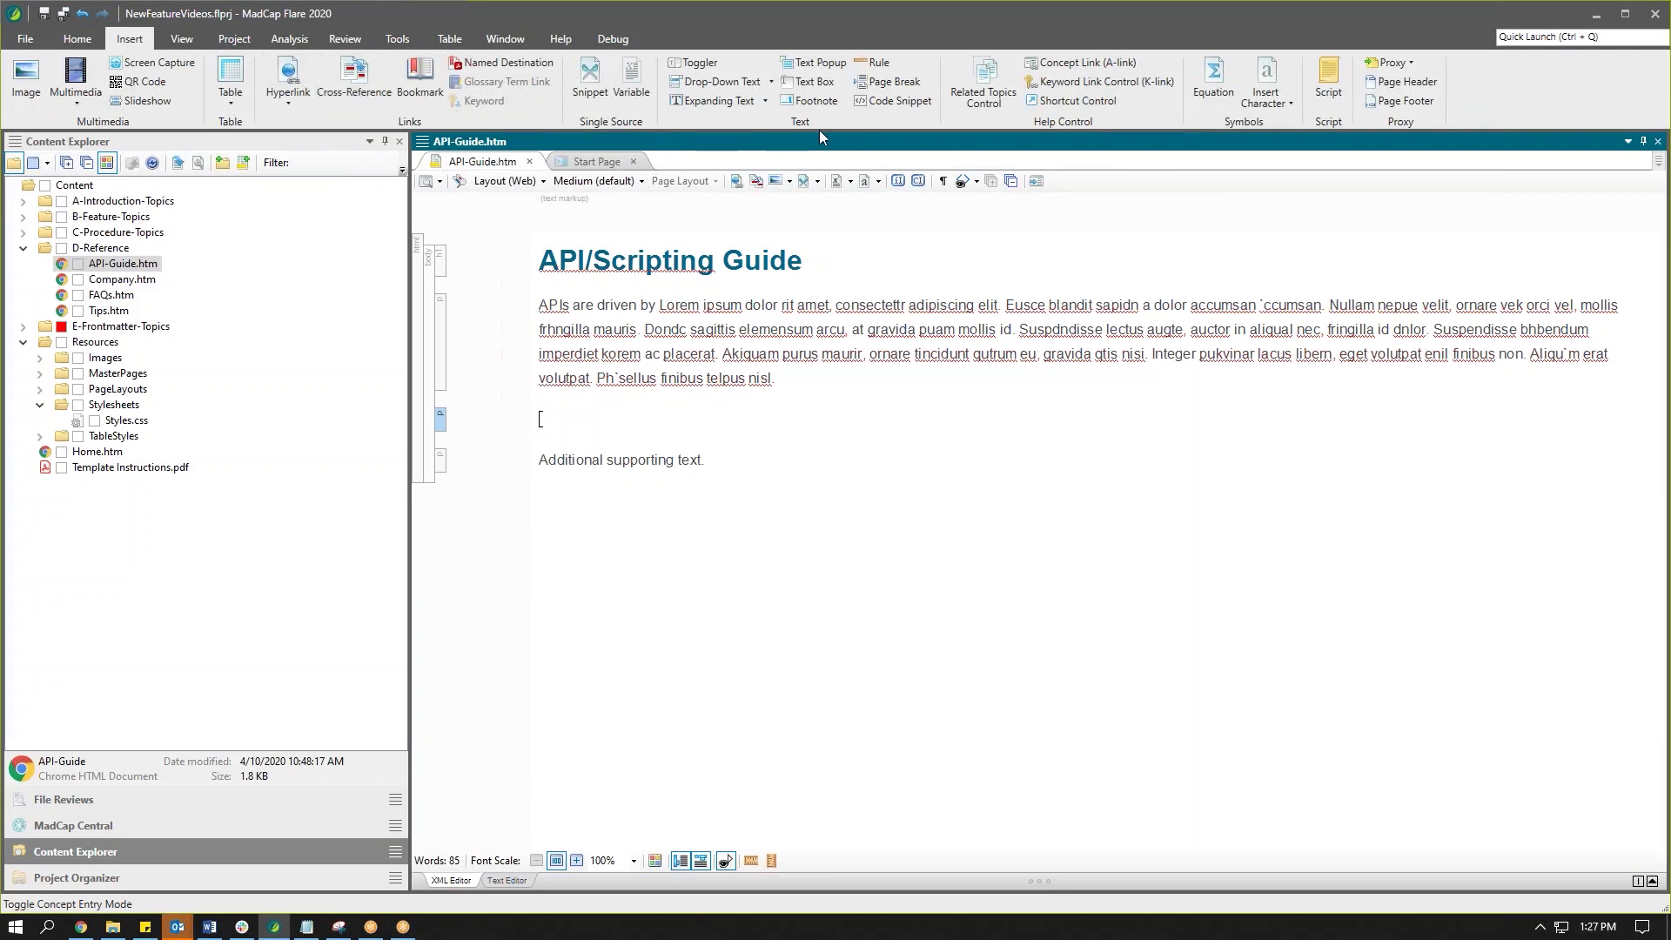
click(879, 103)
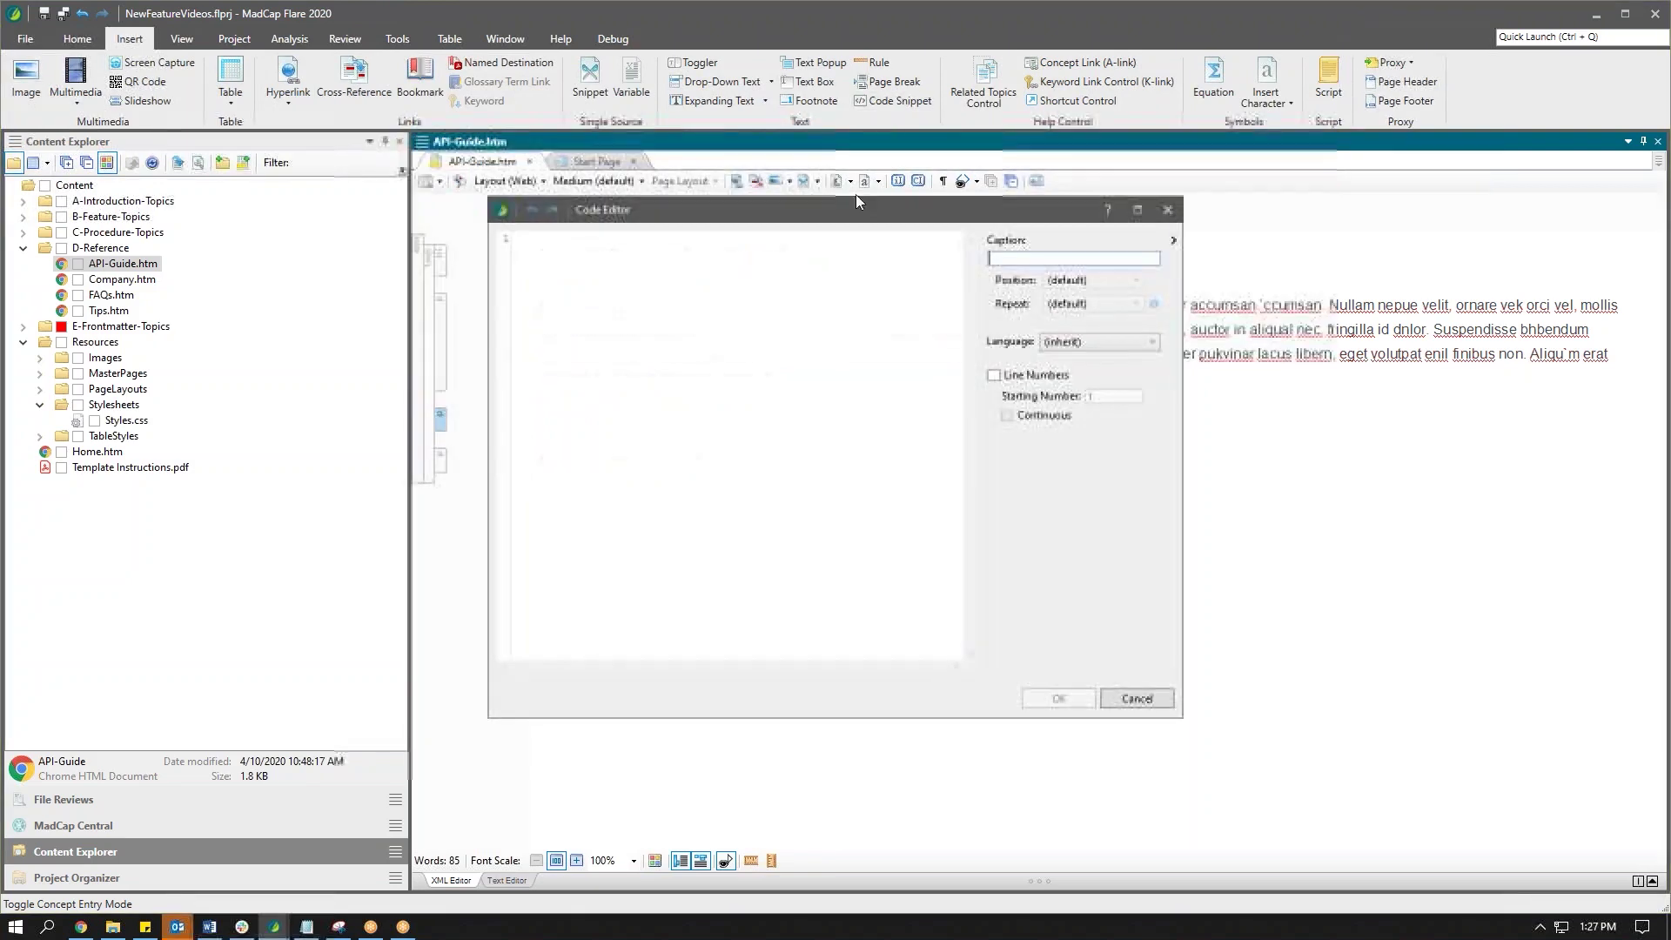
text(var greeting = new Boolean(false); if (greeting) {   console.log("Hello world"); } // Hello world)
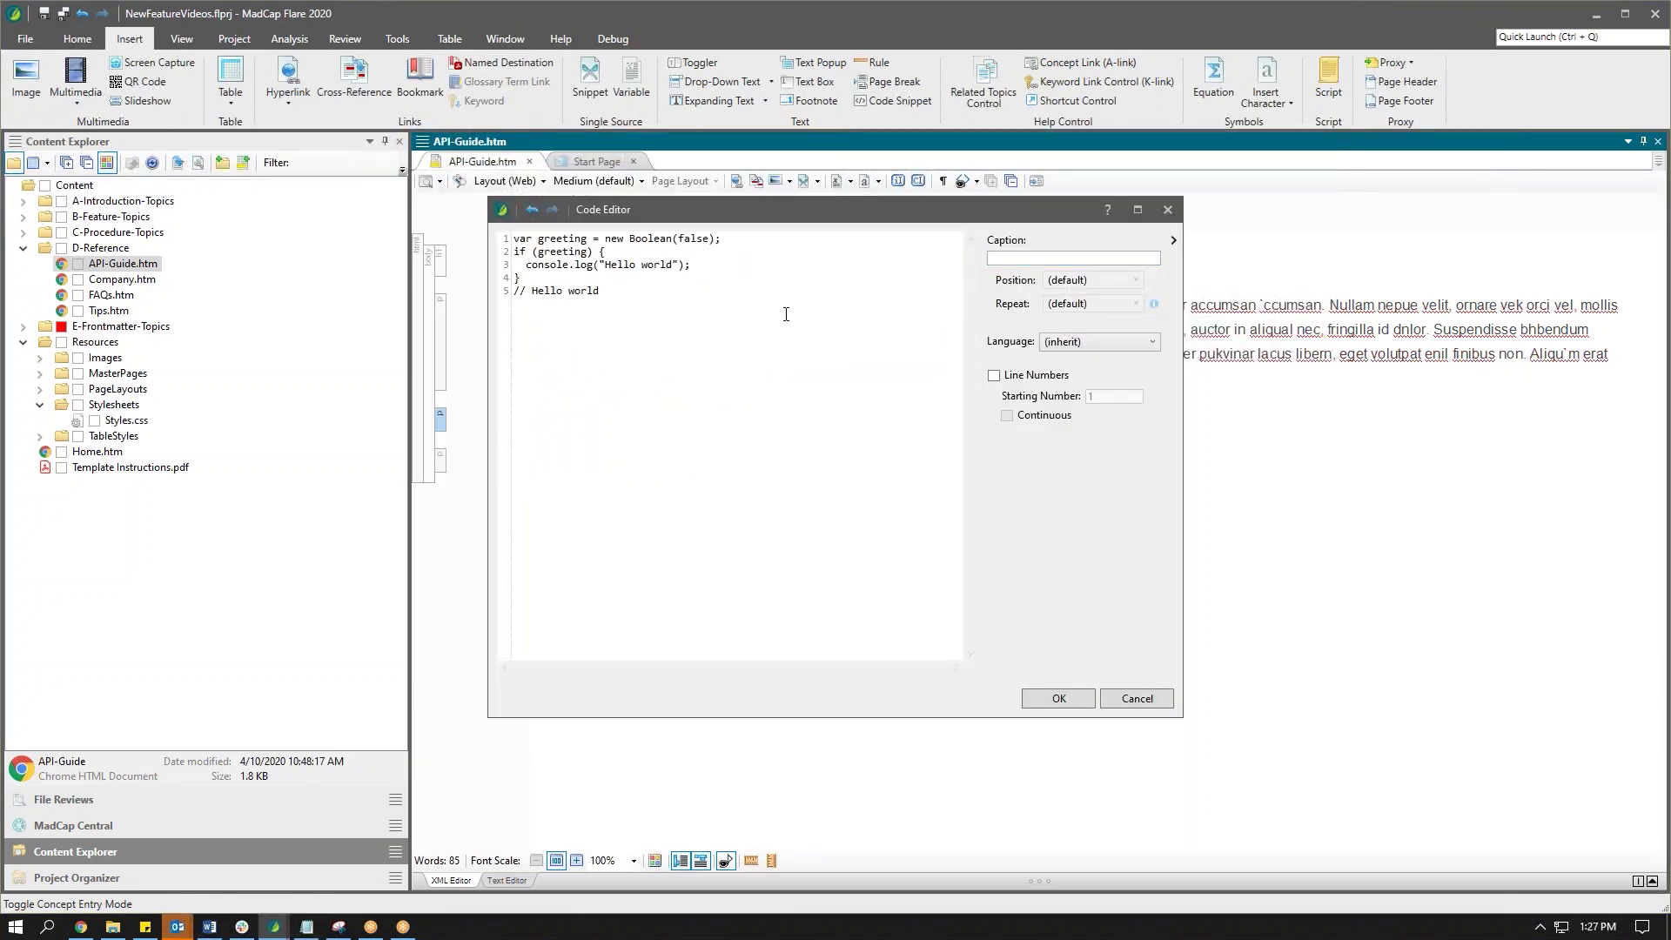
click(1009, 258)
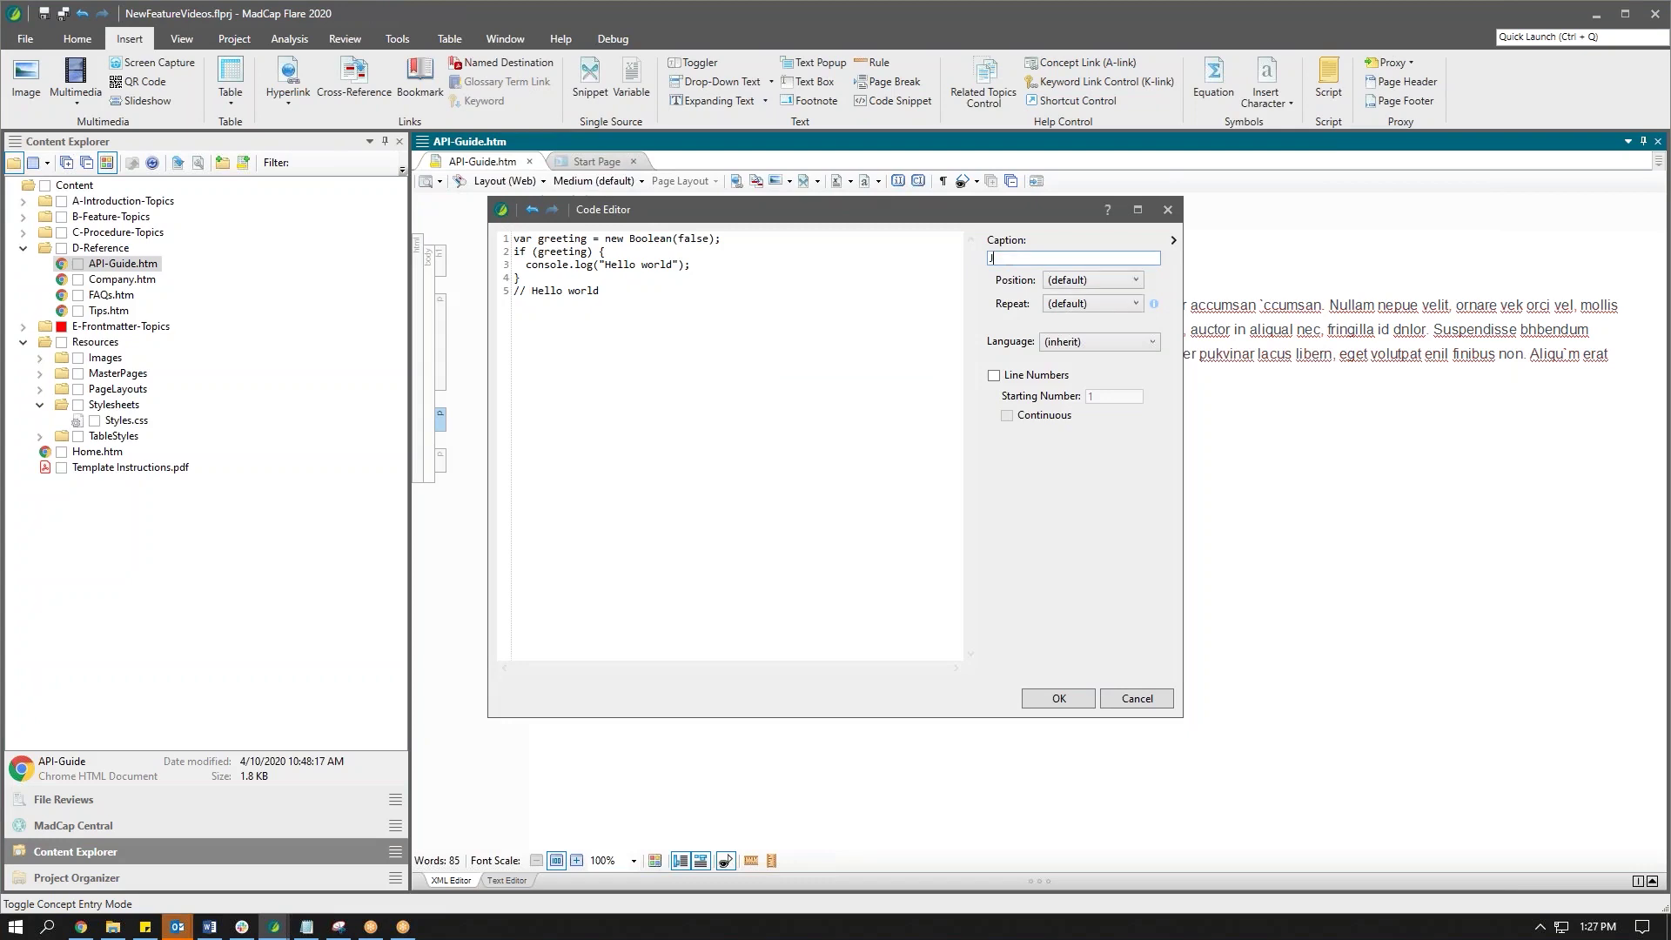
text(JS Code)
- Place the caption above the code, set the language to JavaScript, and enable line numbers
click(1135, 280)
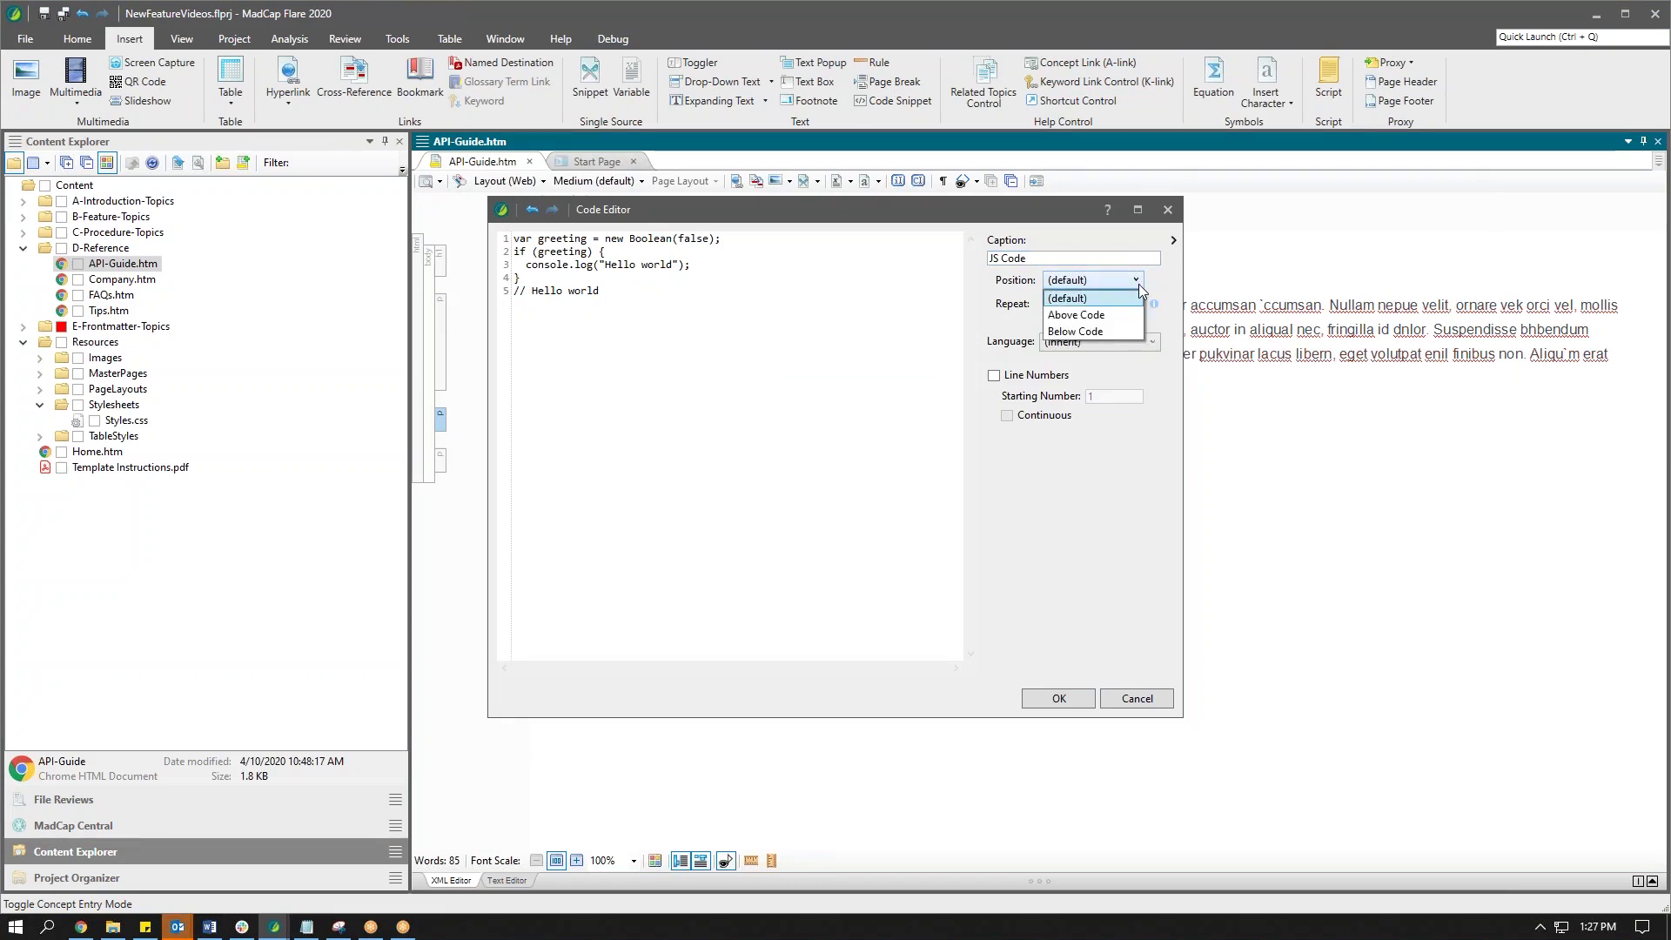
click(1113, 315)
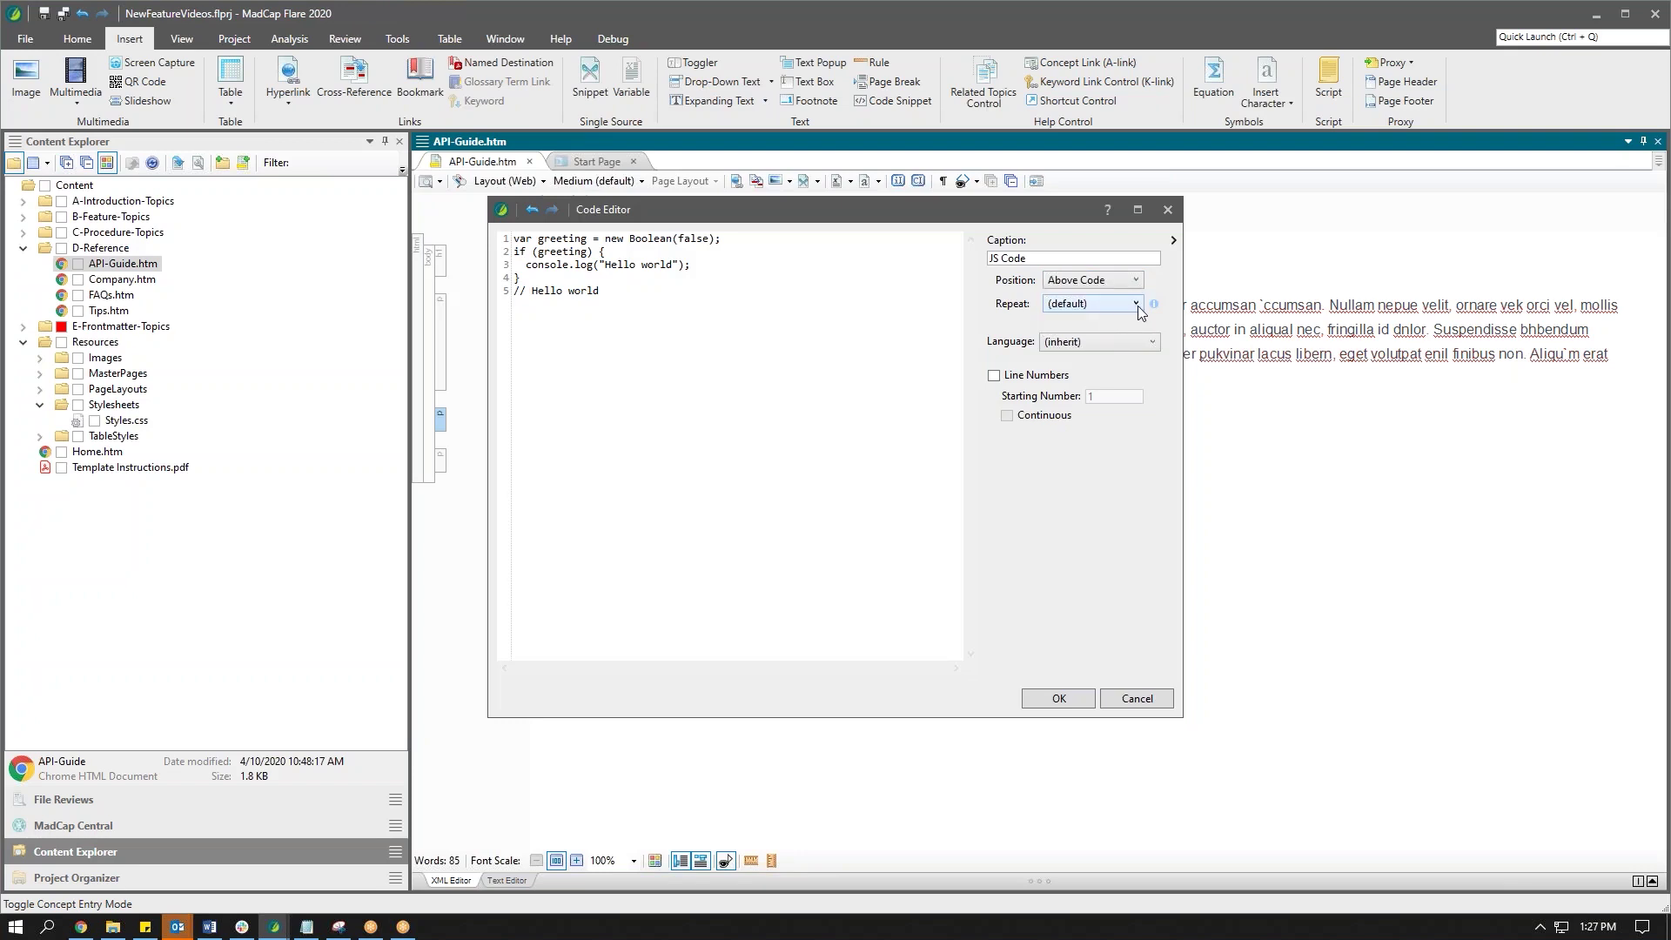
click(1136, 304)
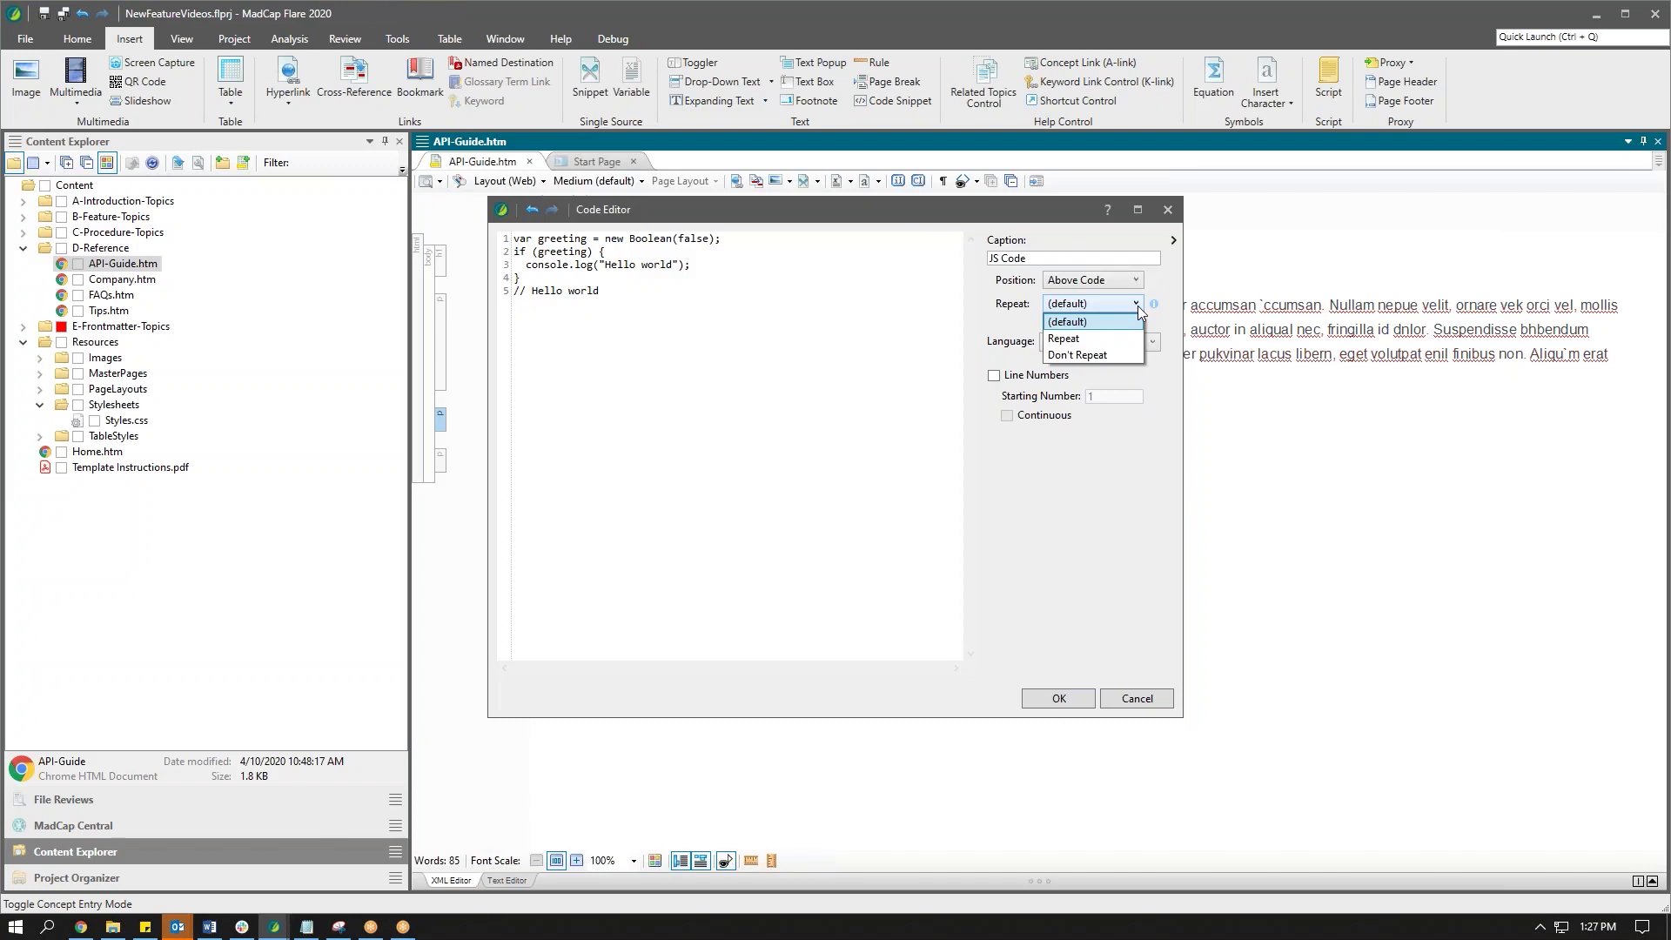
click(1137, 305)
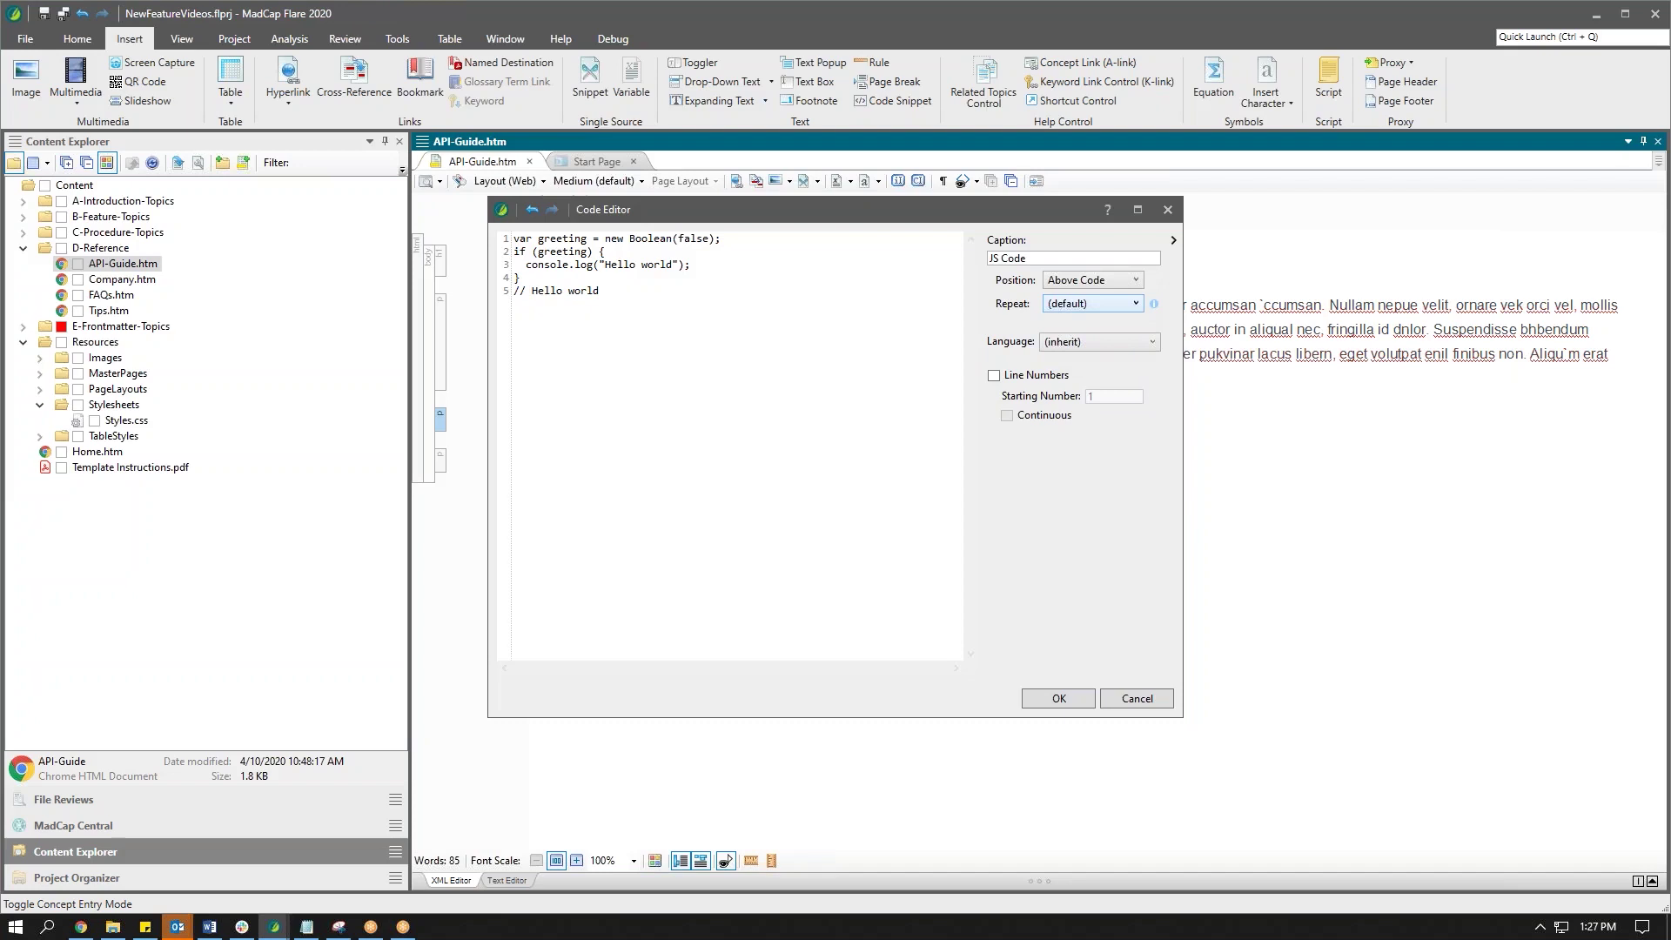
click(1153, 342)
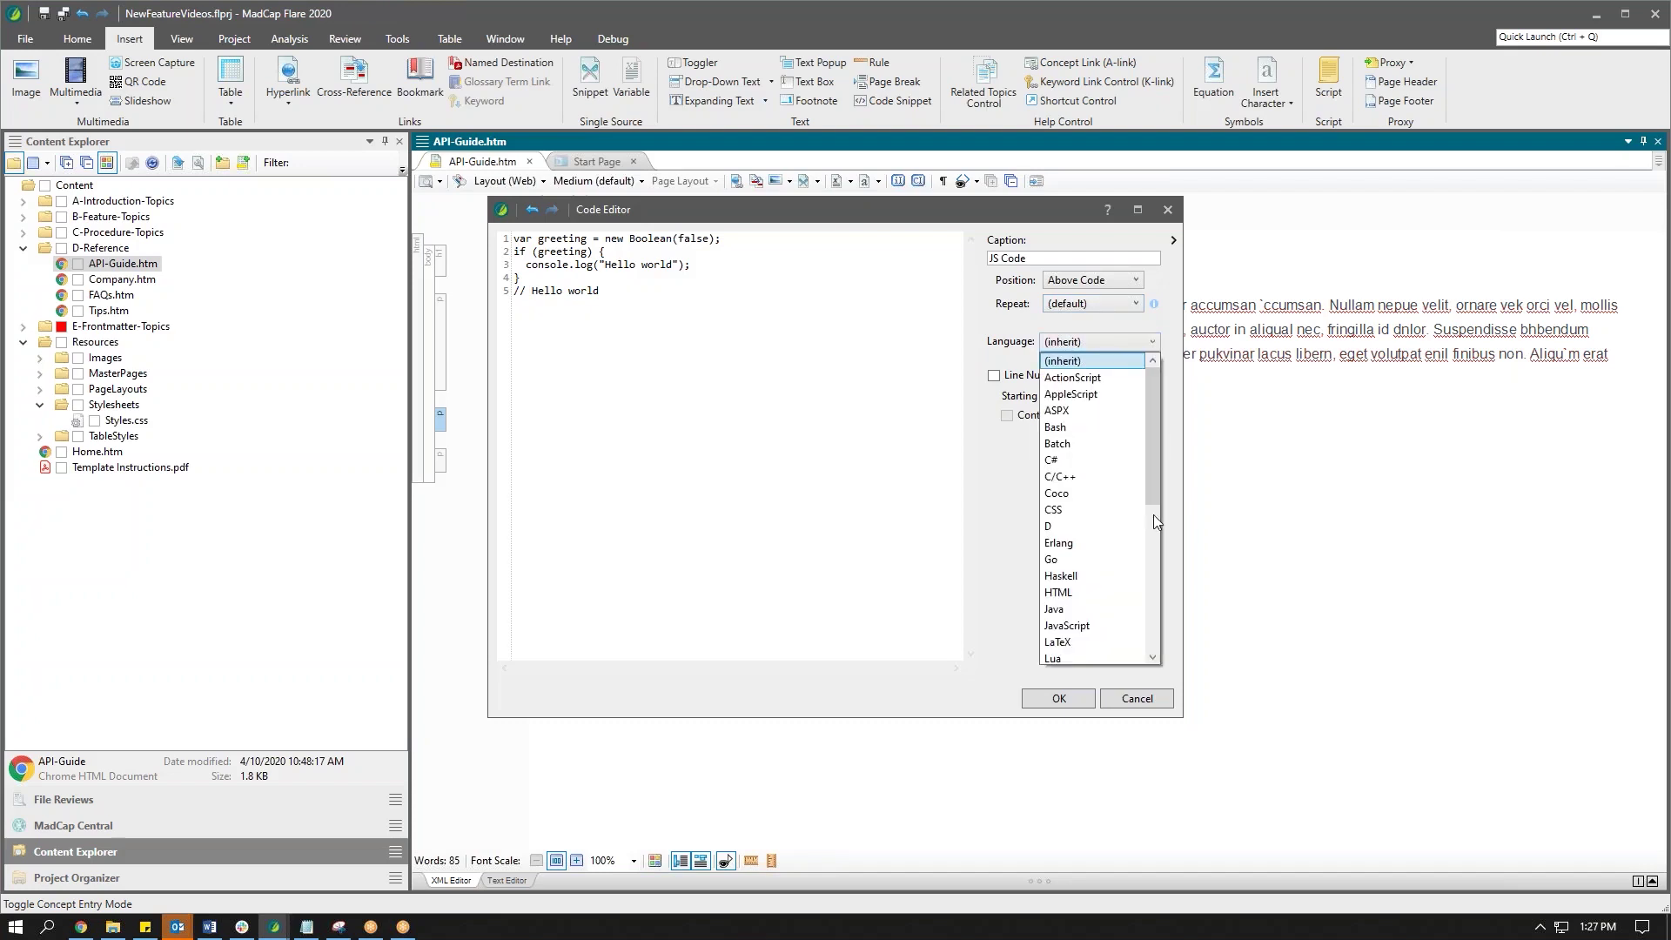
click(1120, 624)
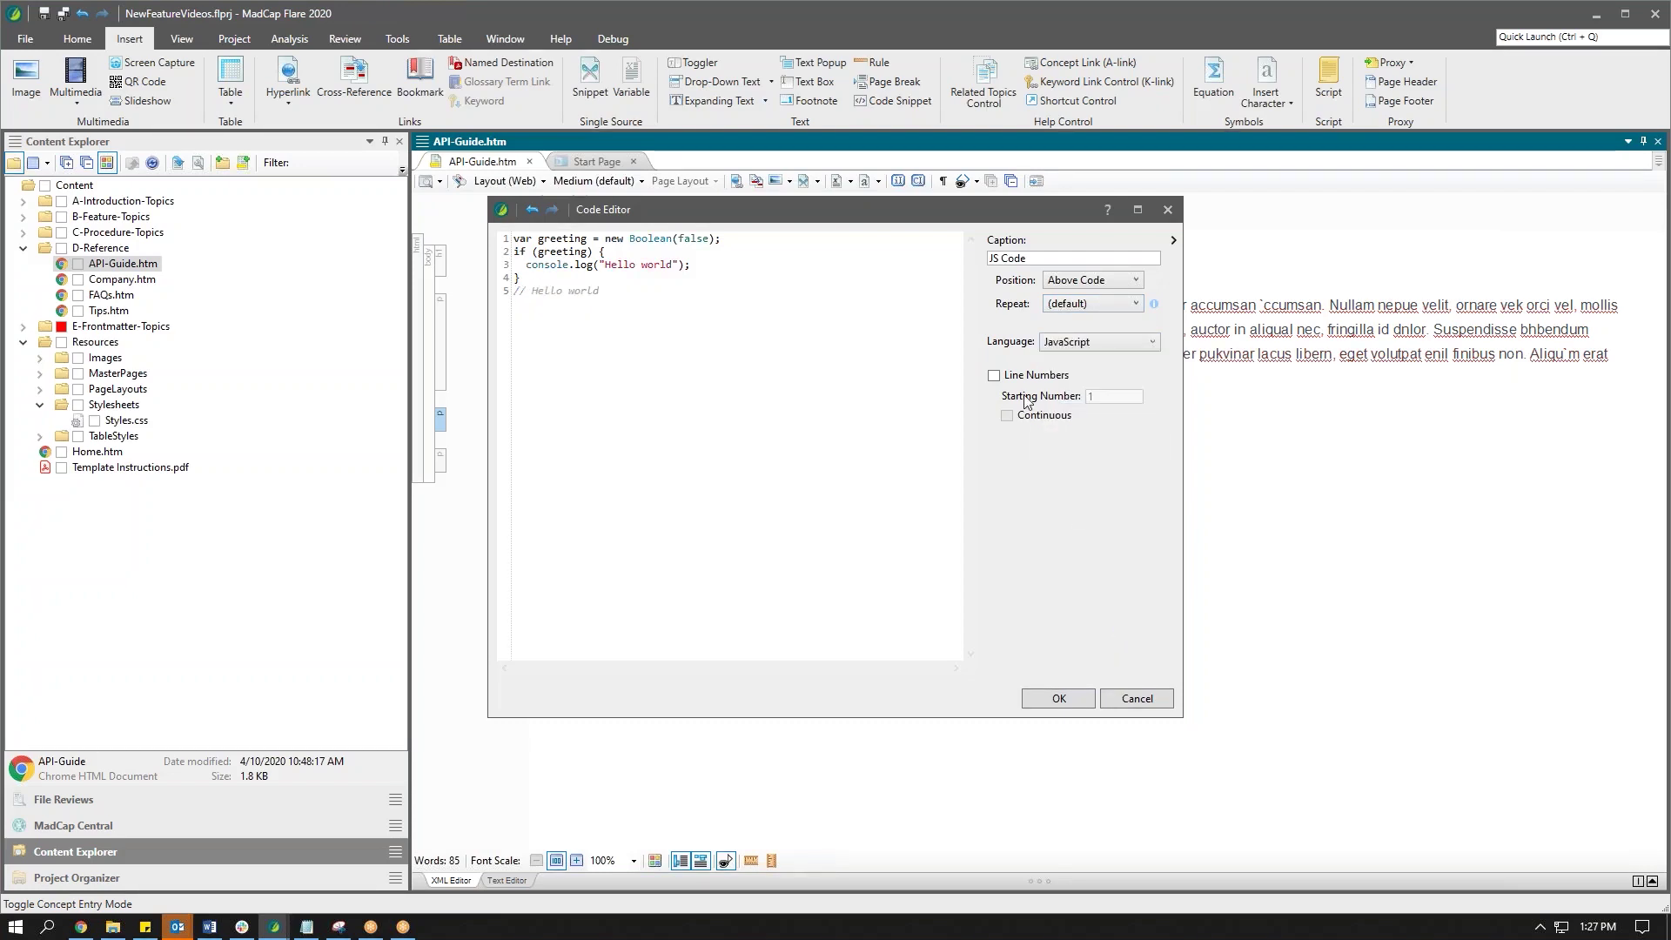
click(994, 376)
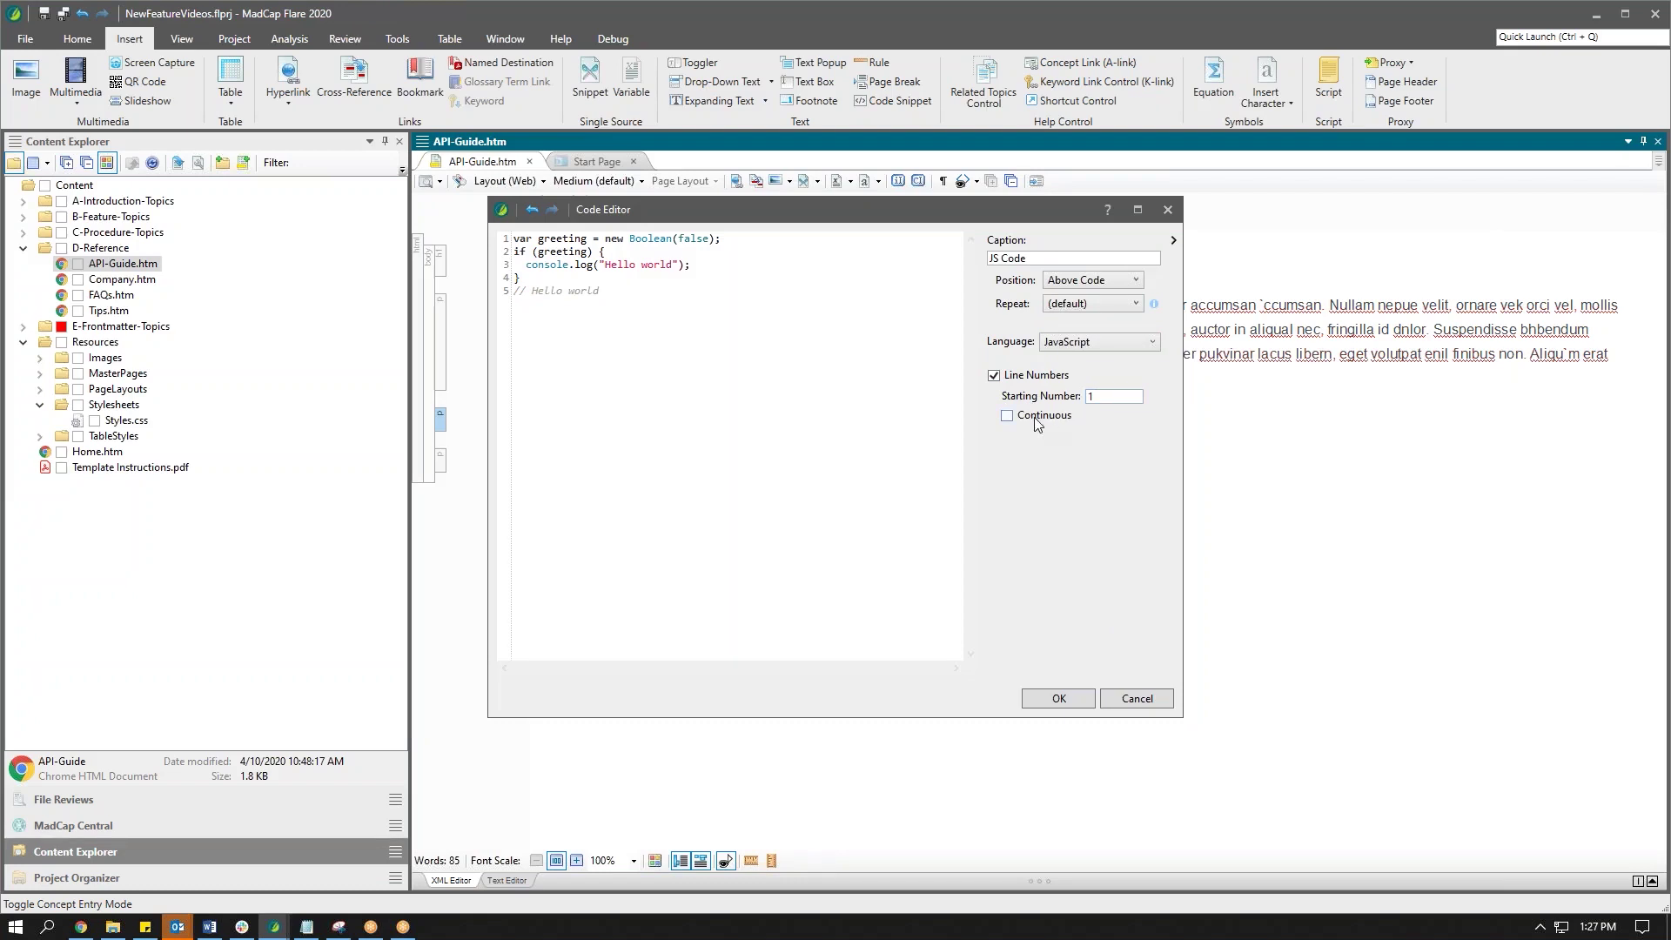
- Insert the JS Code snippet into the topic, save, and preview it as HTML5
click(1058, 699)
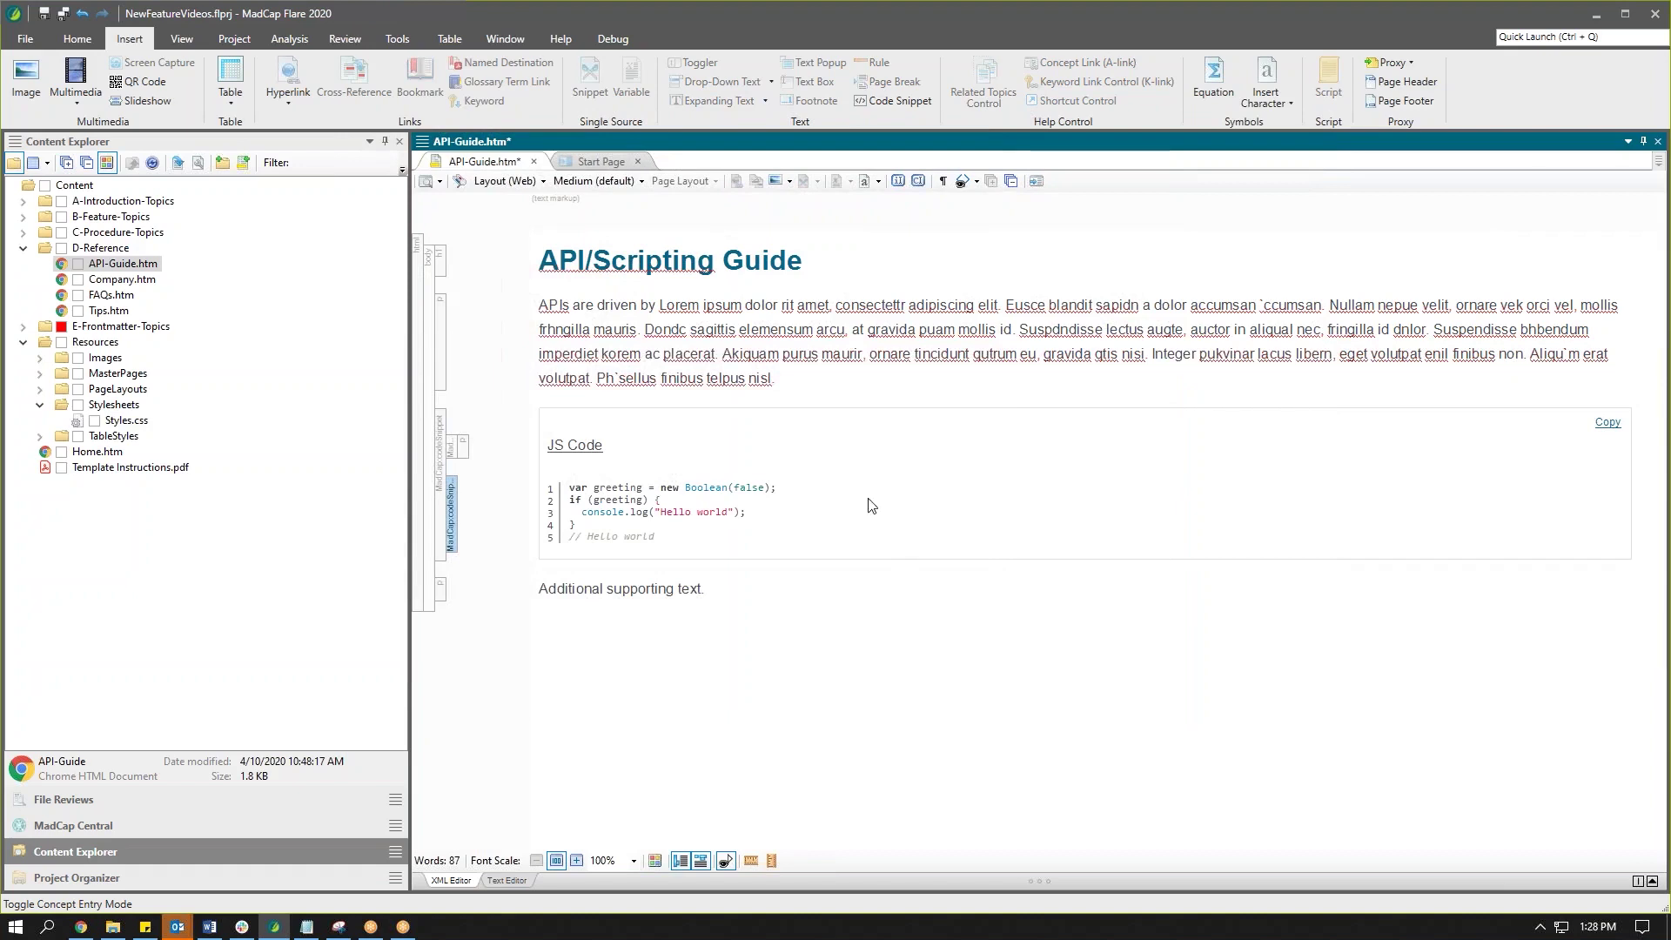
key(ctrl+s)
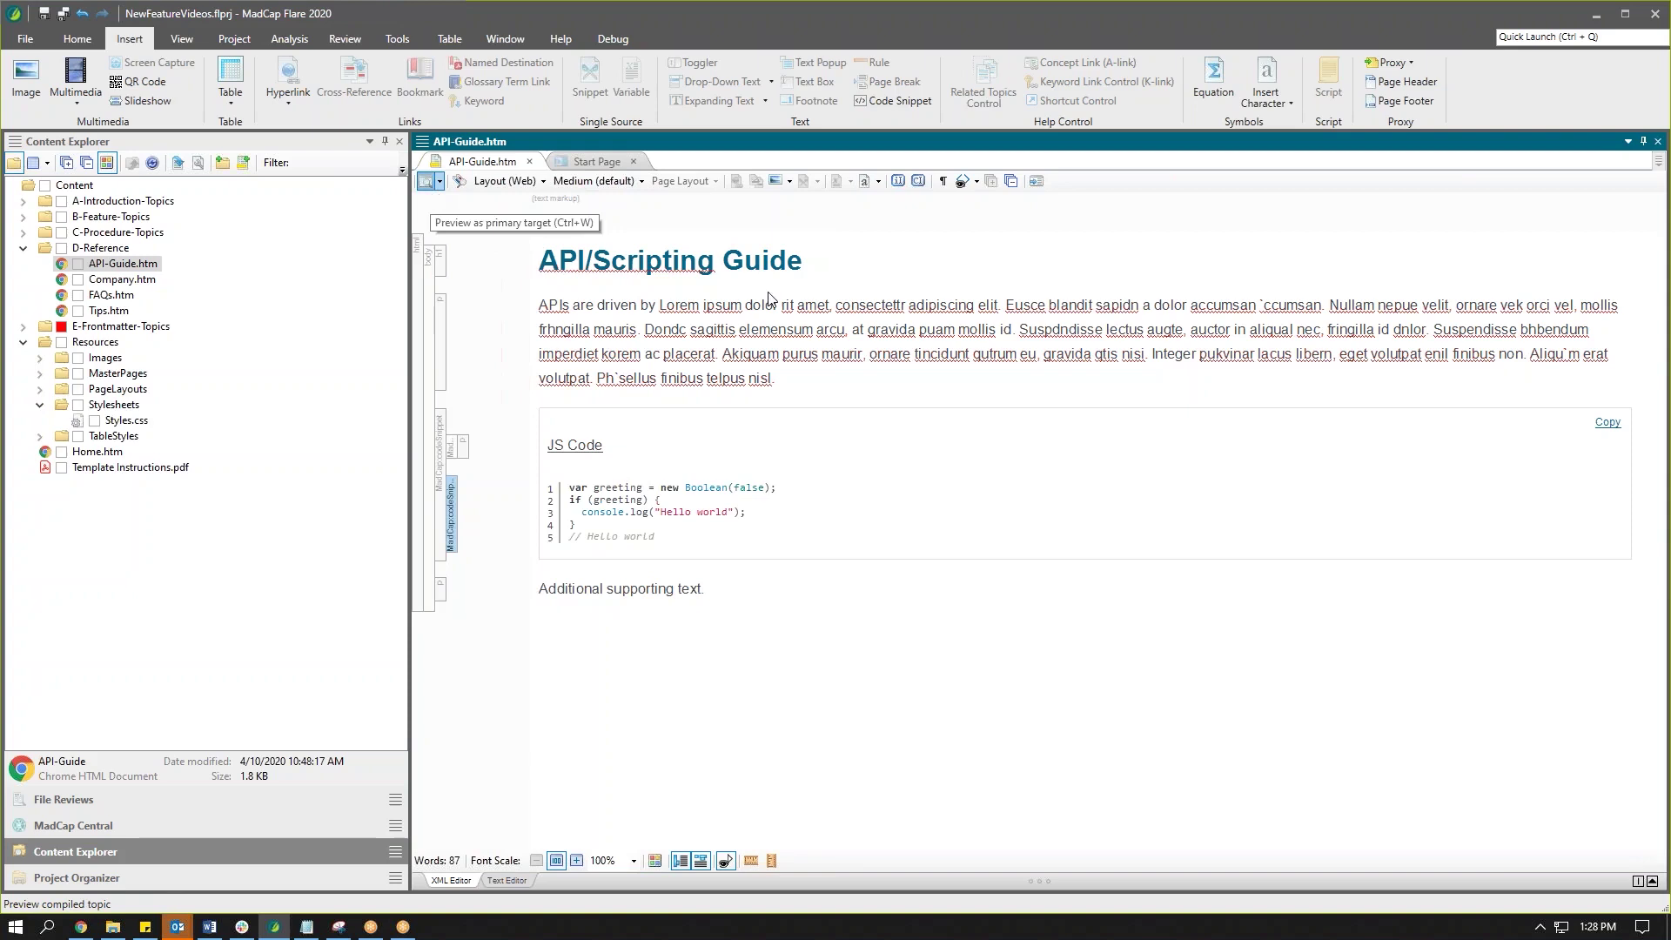
click(425, 181)
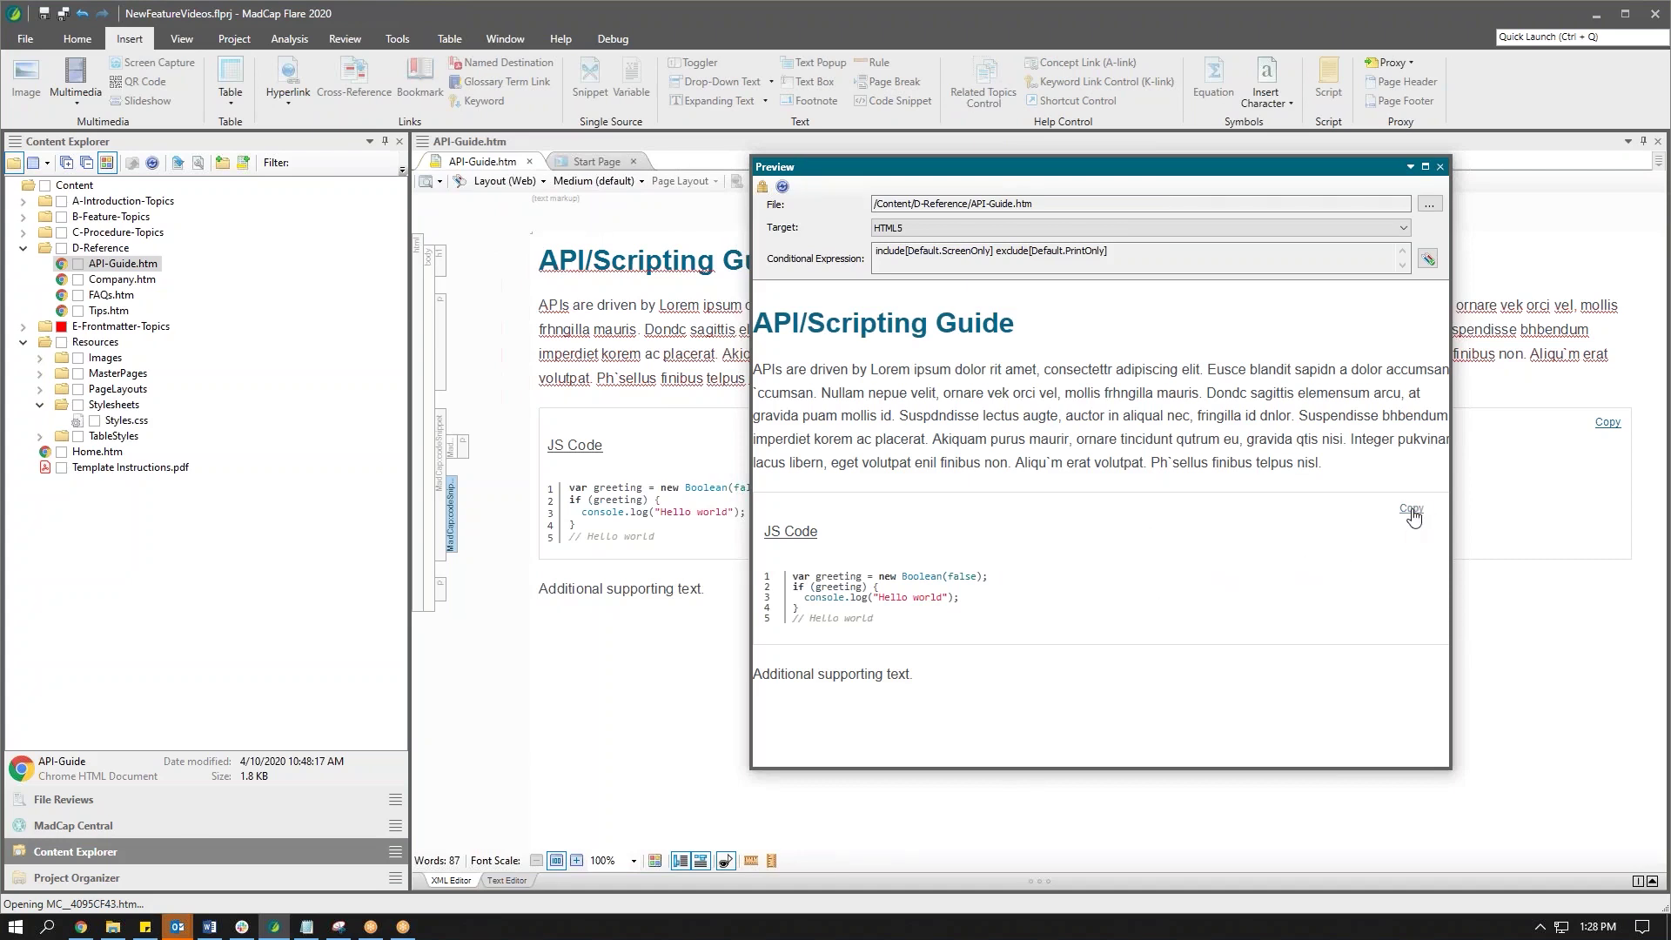
- Switch the preview target to PDF, zoom in to inspect the snippet, then close the preview
click(1403, 229)
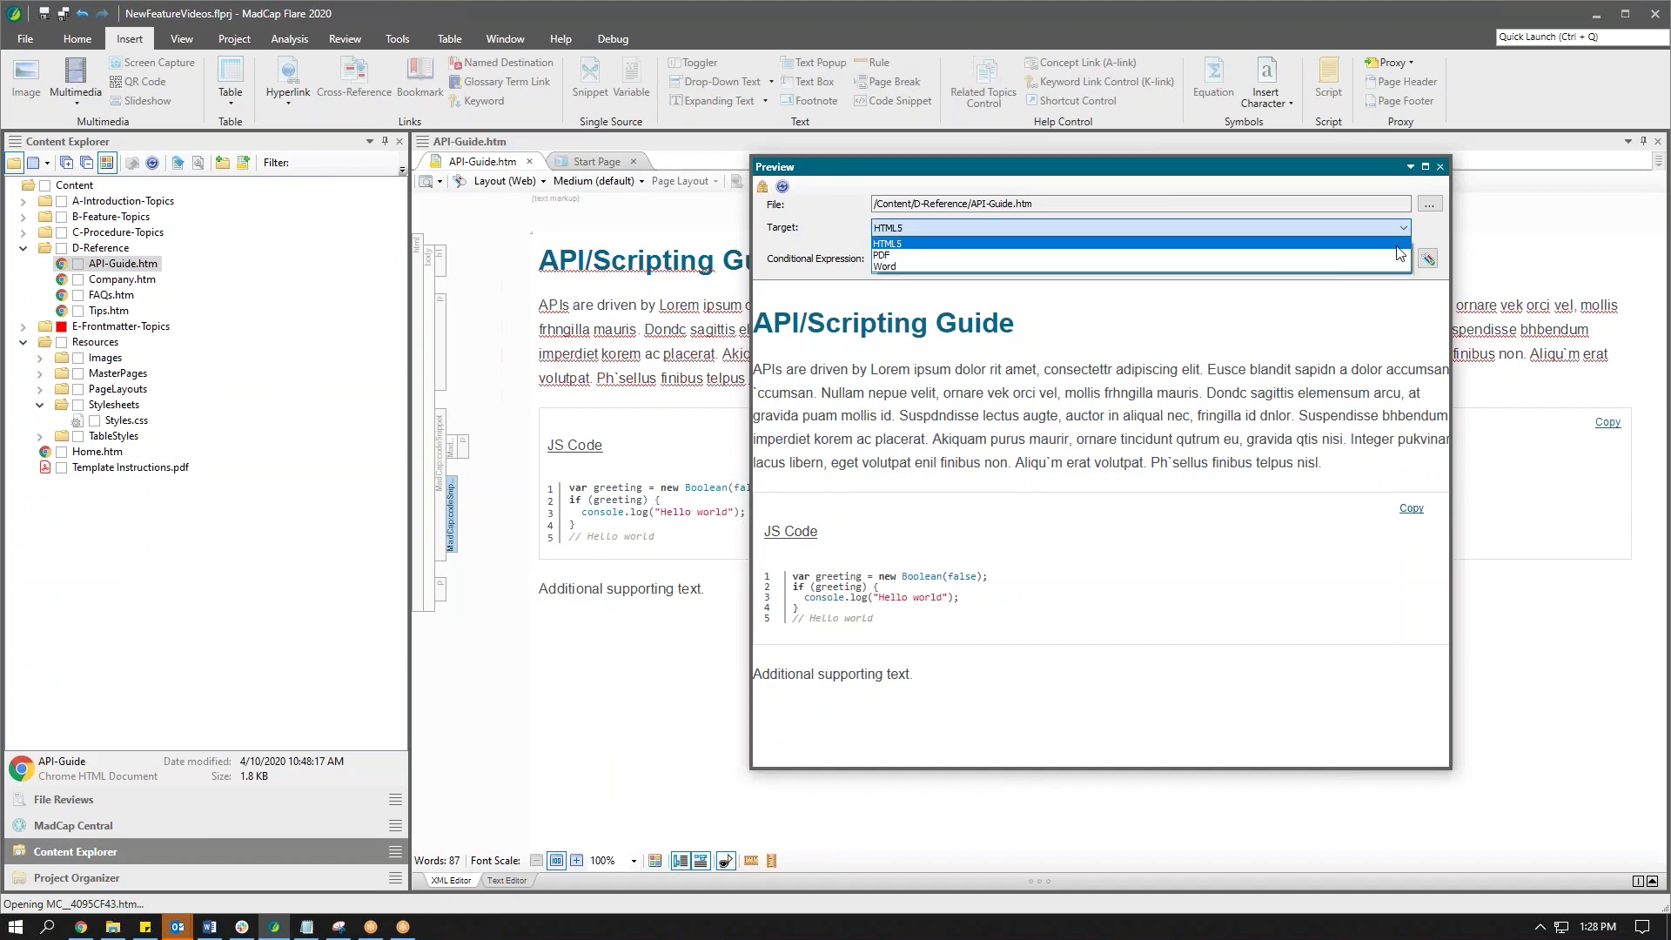
click(1397, 255)
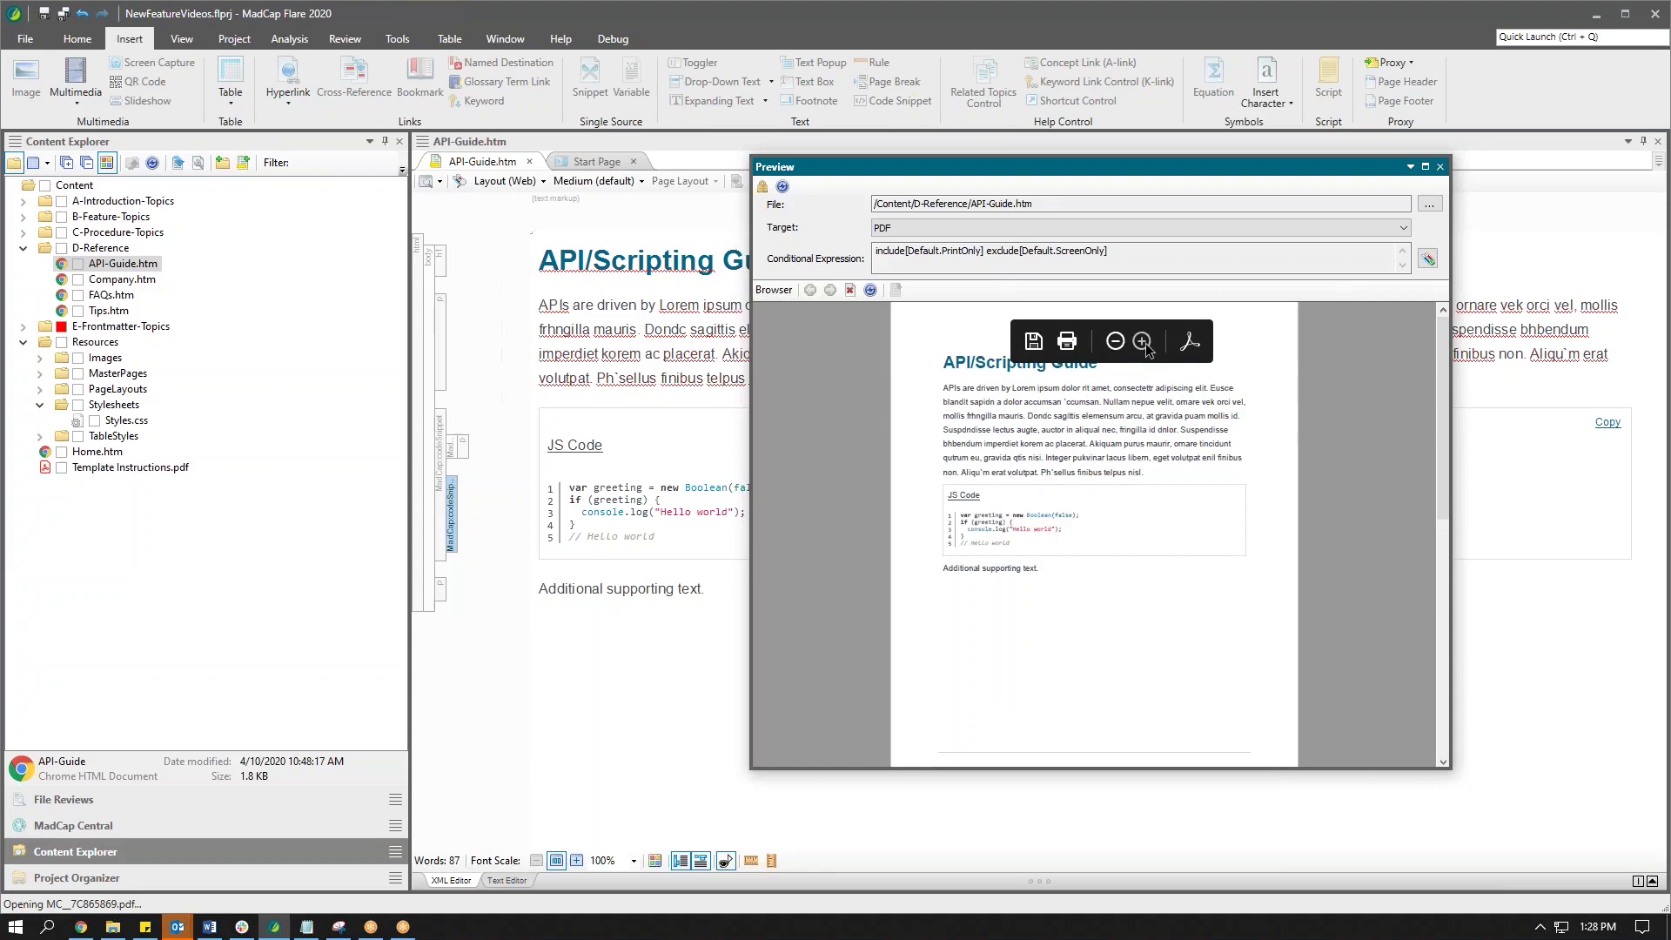
click(1143, 341)
click(1142, 341)
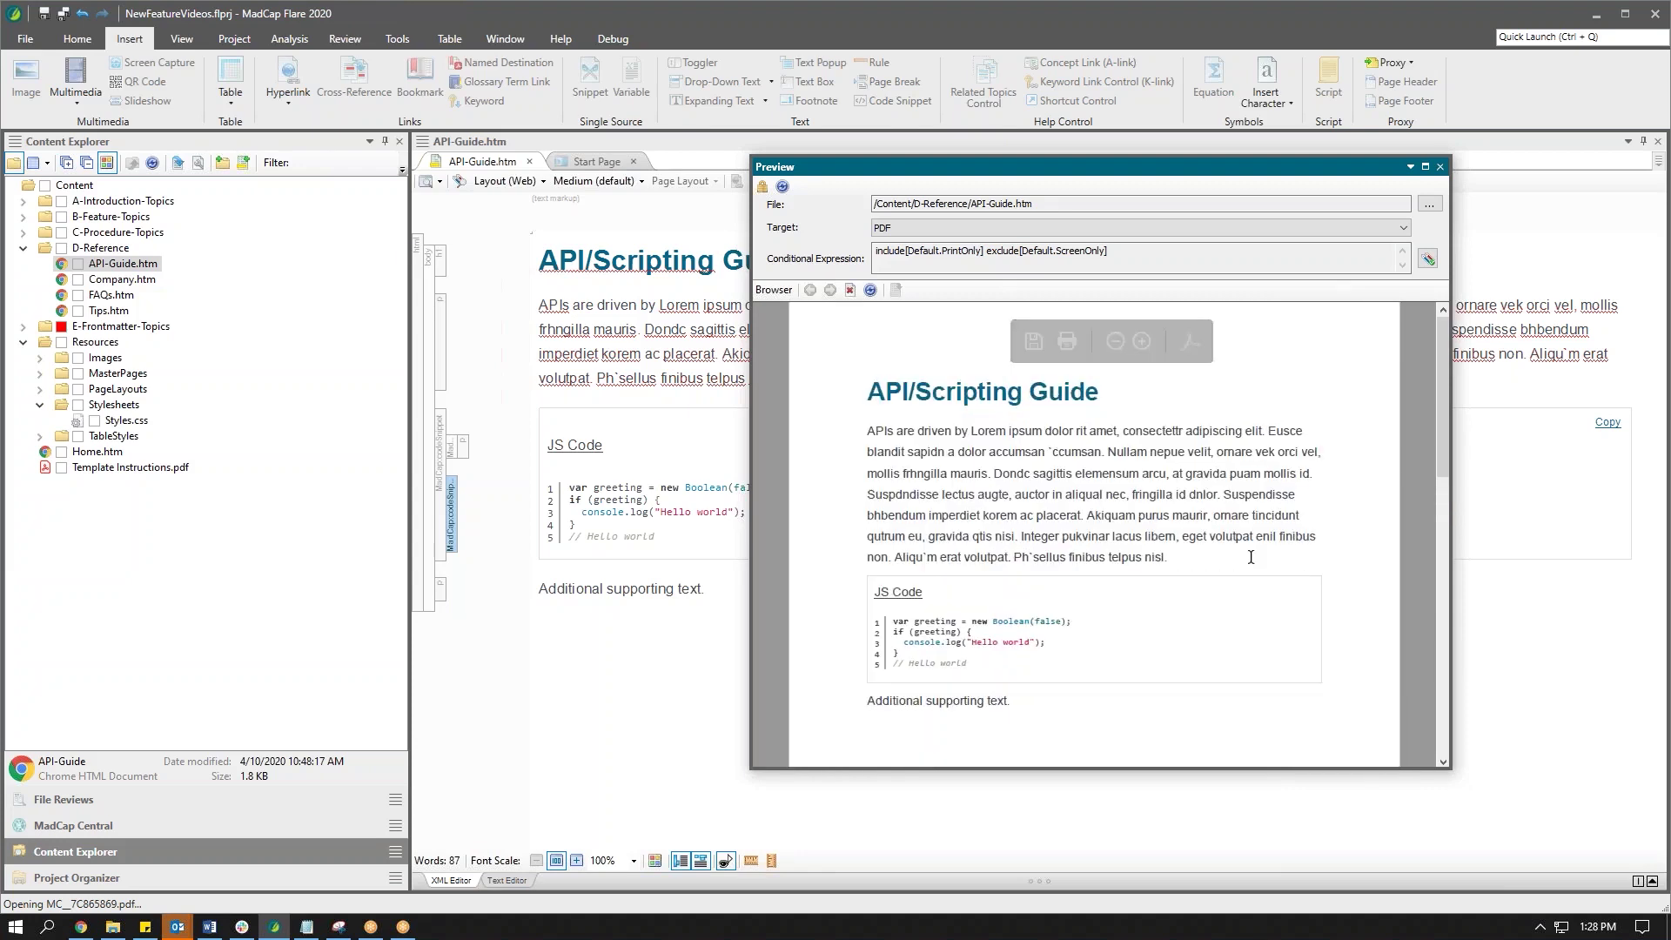
click(1440, 167)
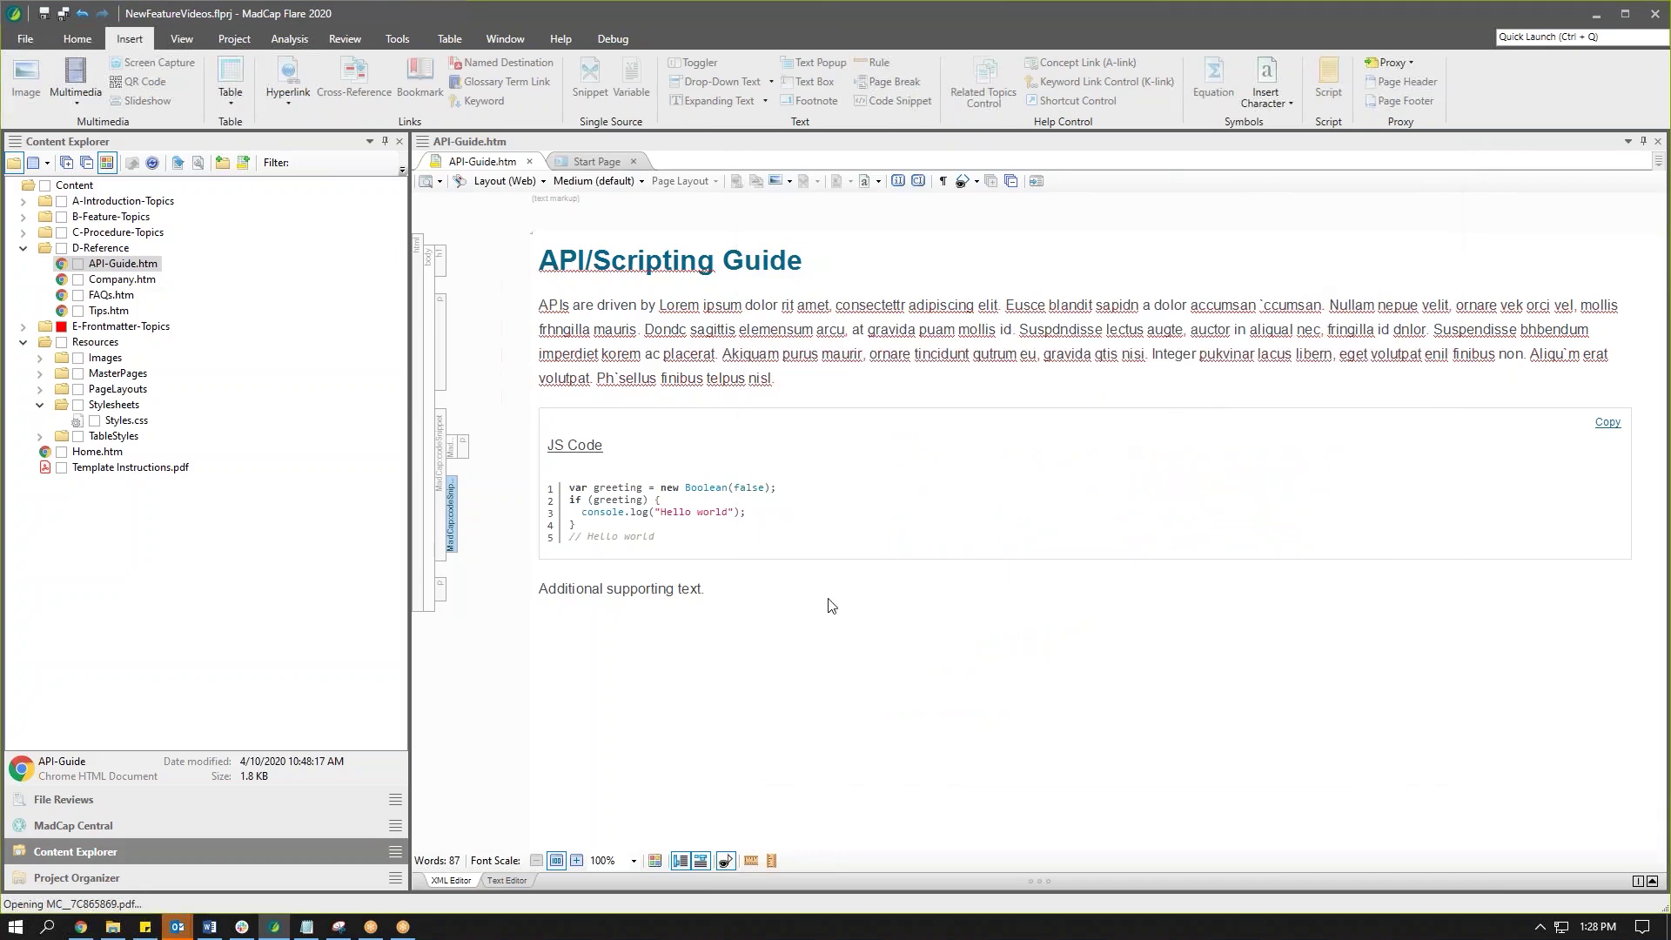
- Add a new paragraph after 'Additional supporting text.' and paste JavaScript into a second code snippet
click(784, 590)
key(Return)
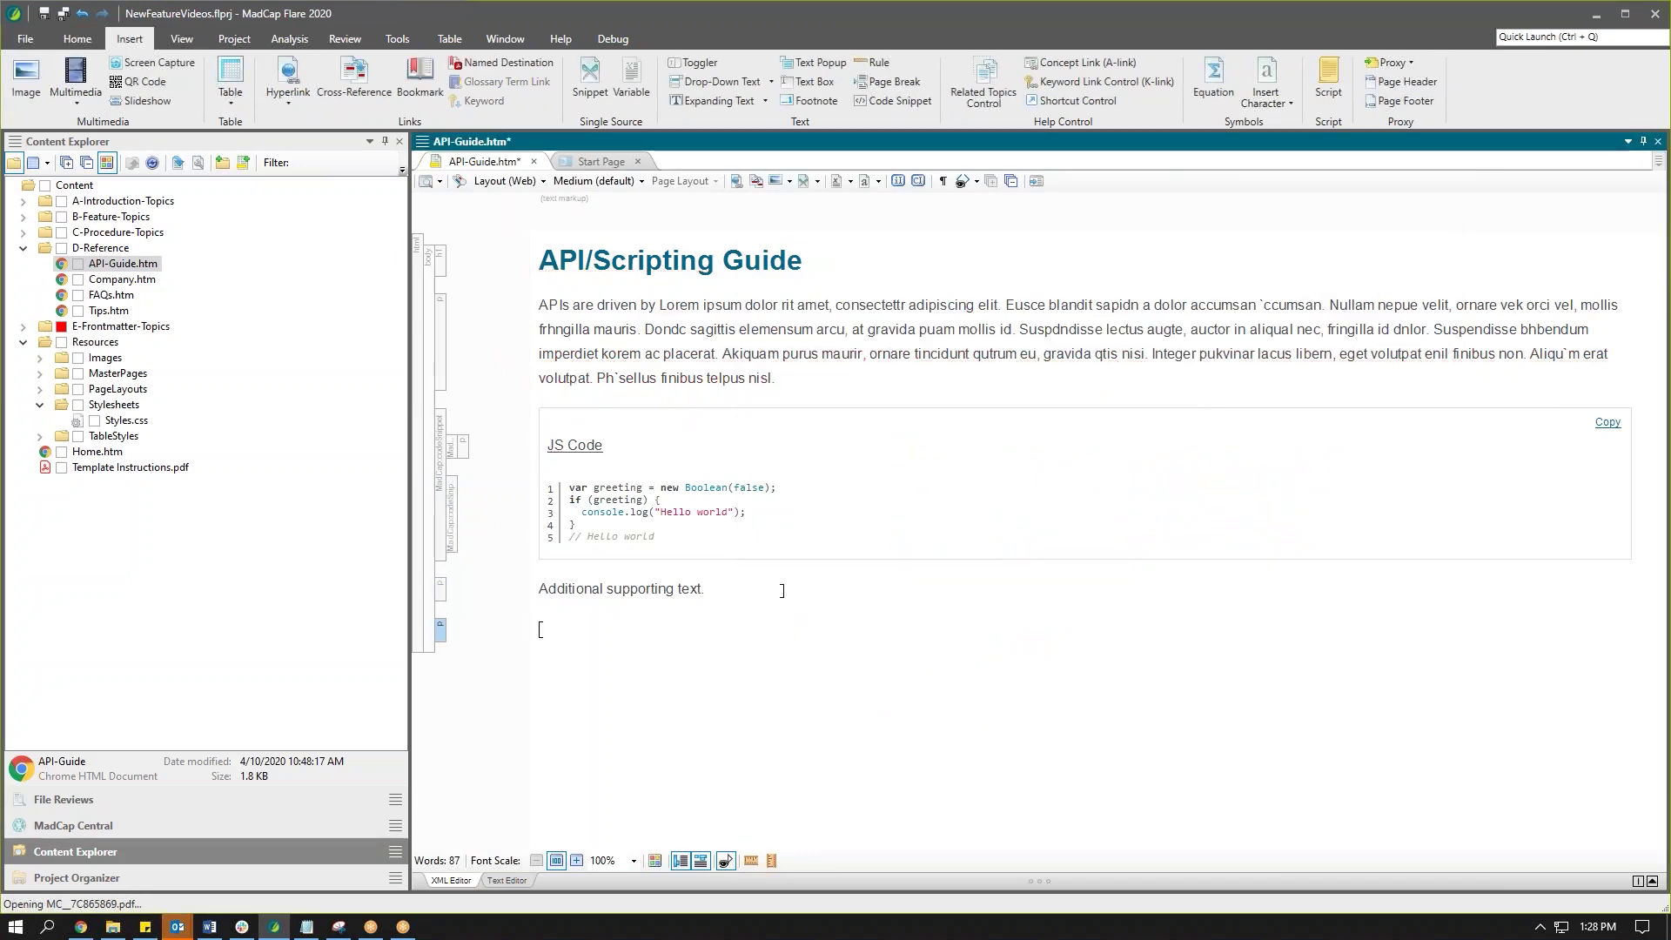
click(890, 106)
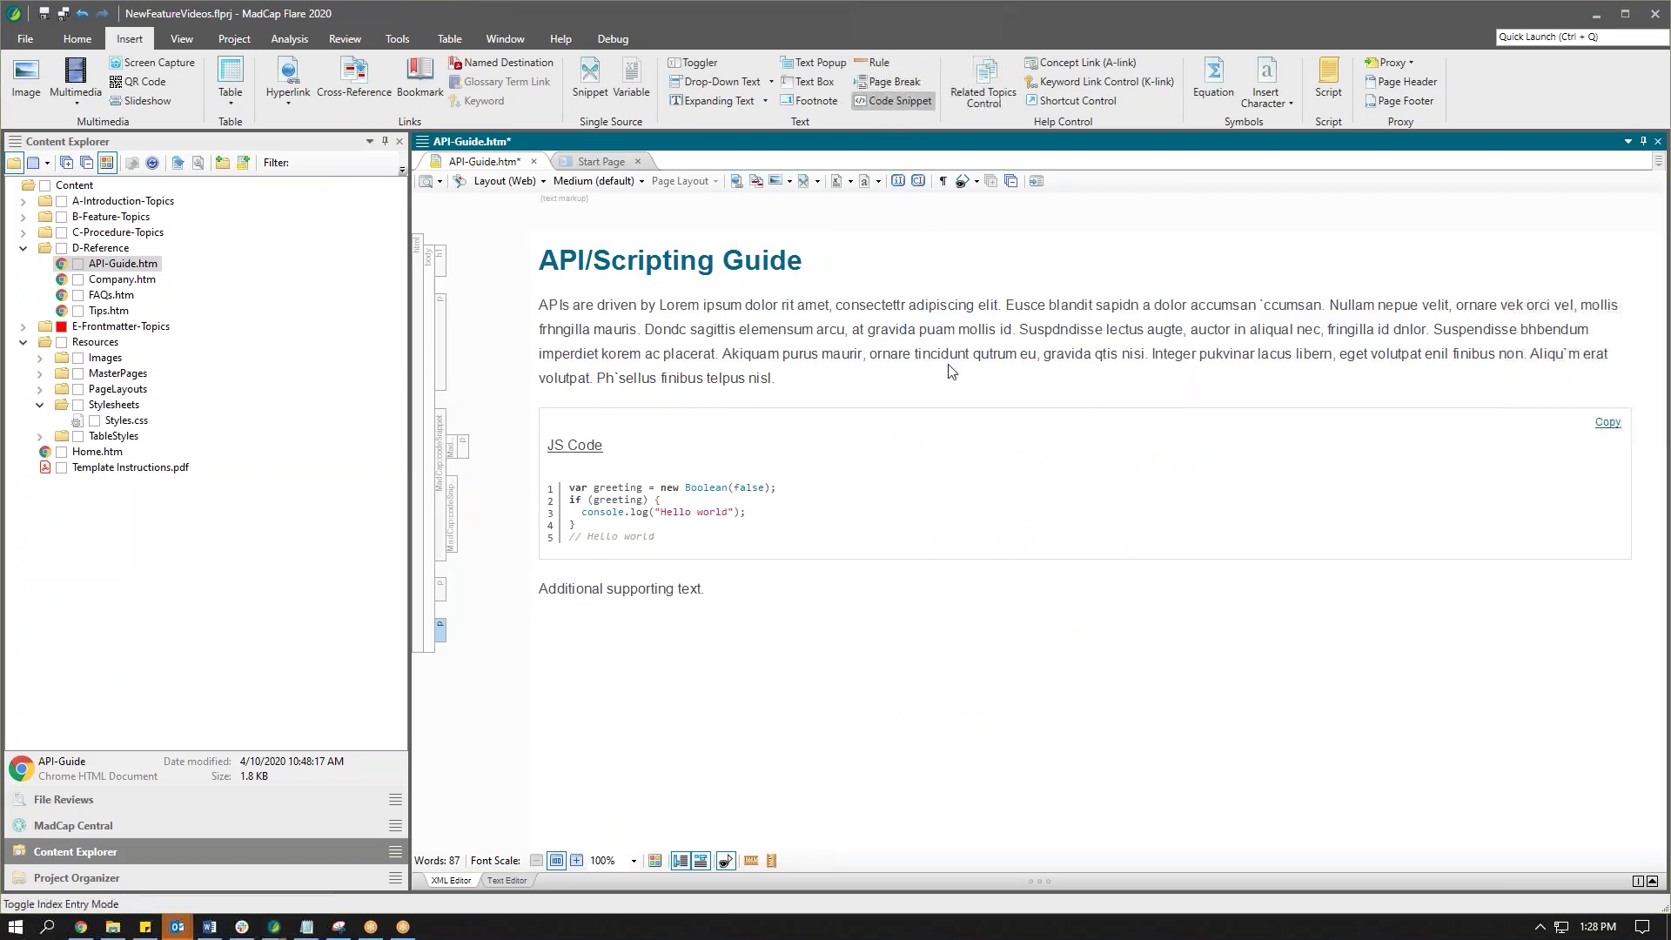
text(var greeting = new Boolean(false); if (greeting) {   console.log("Hello world"); } // Hello world)
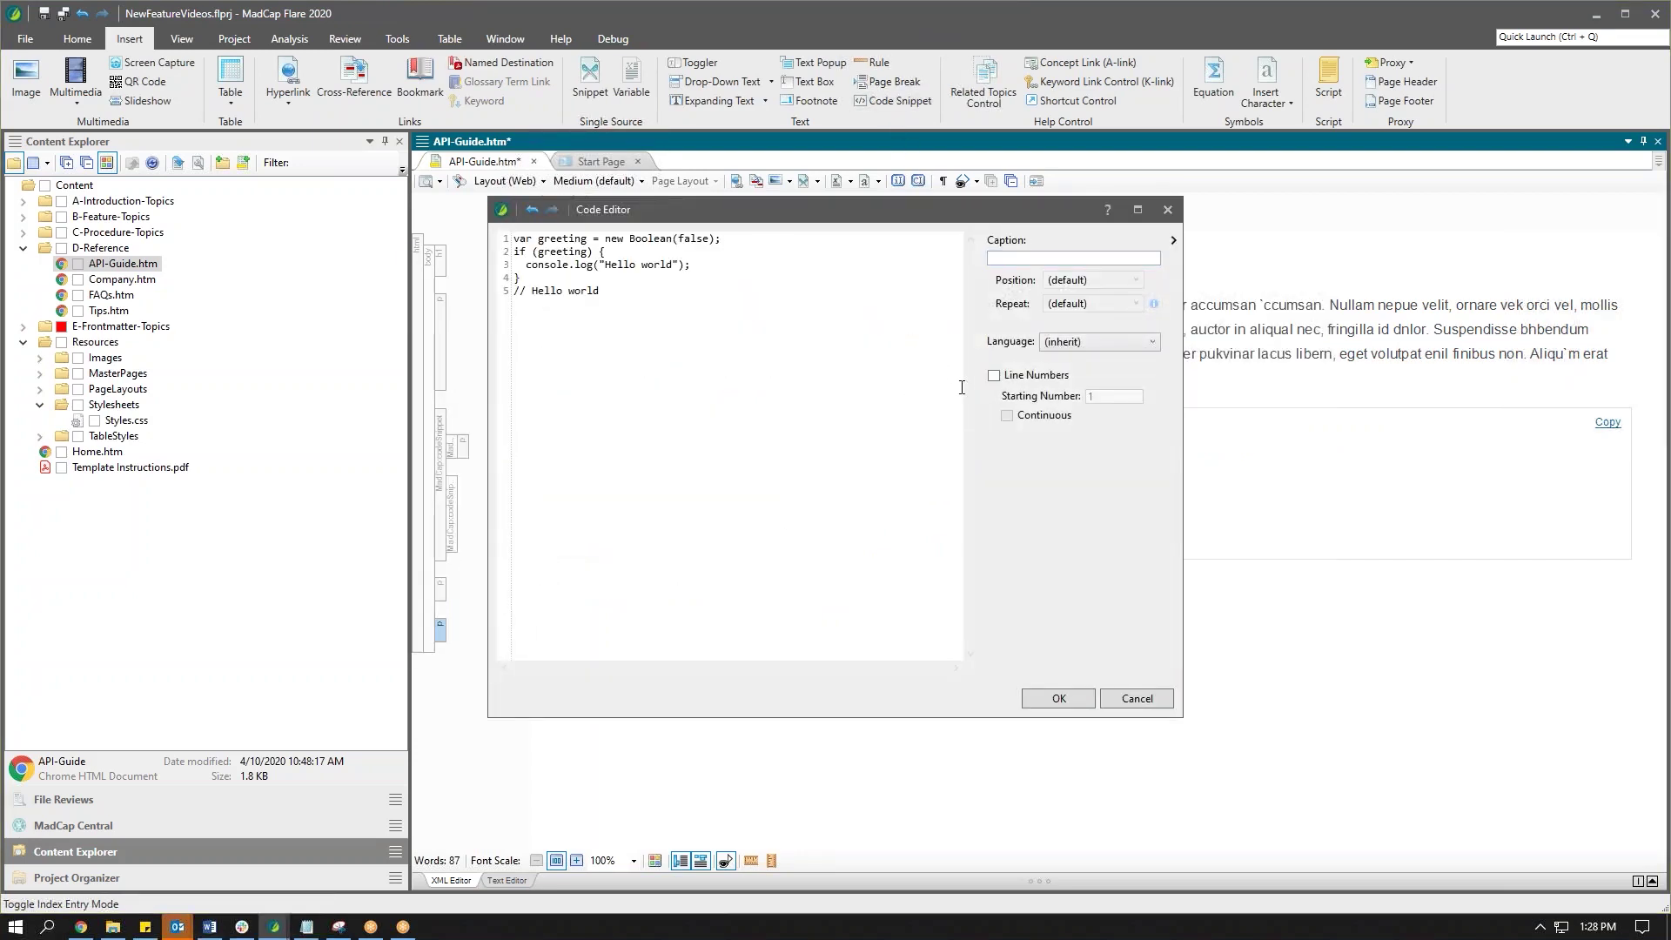
- Set the second snippet to JavaScript with continuous line numbers and insert it
click(1070, 341)
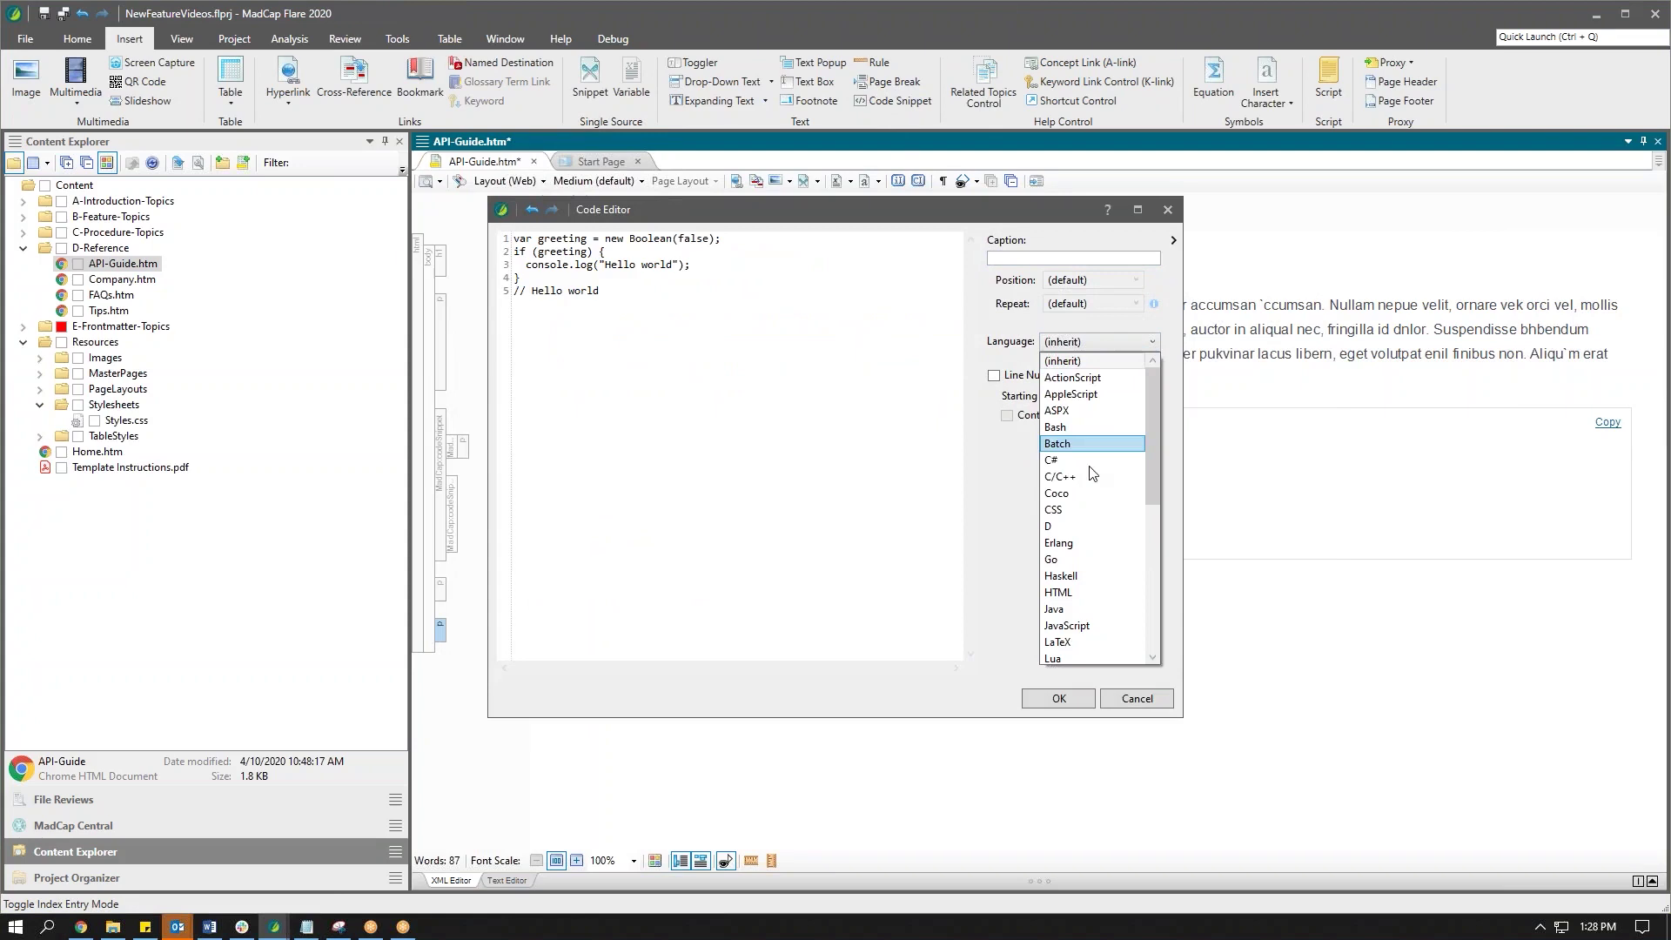
click(1095, 621)
click(1013, 378)
click(1010, 418)
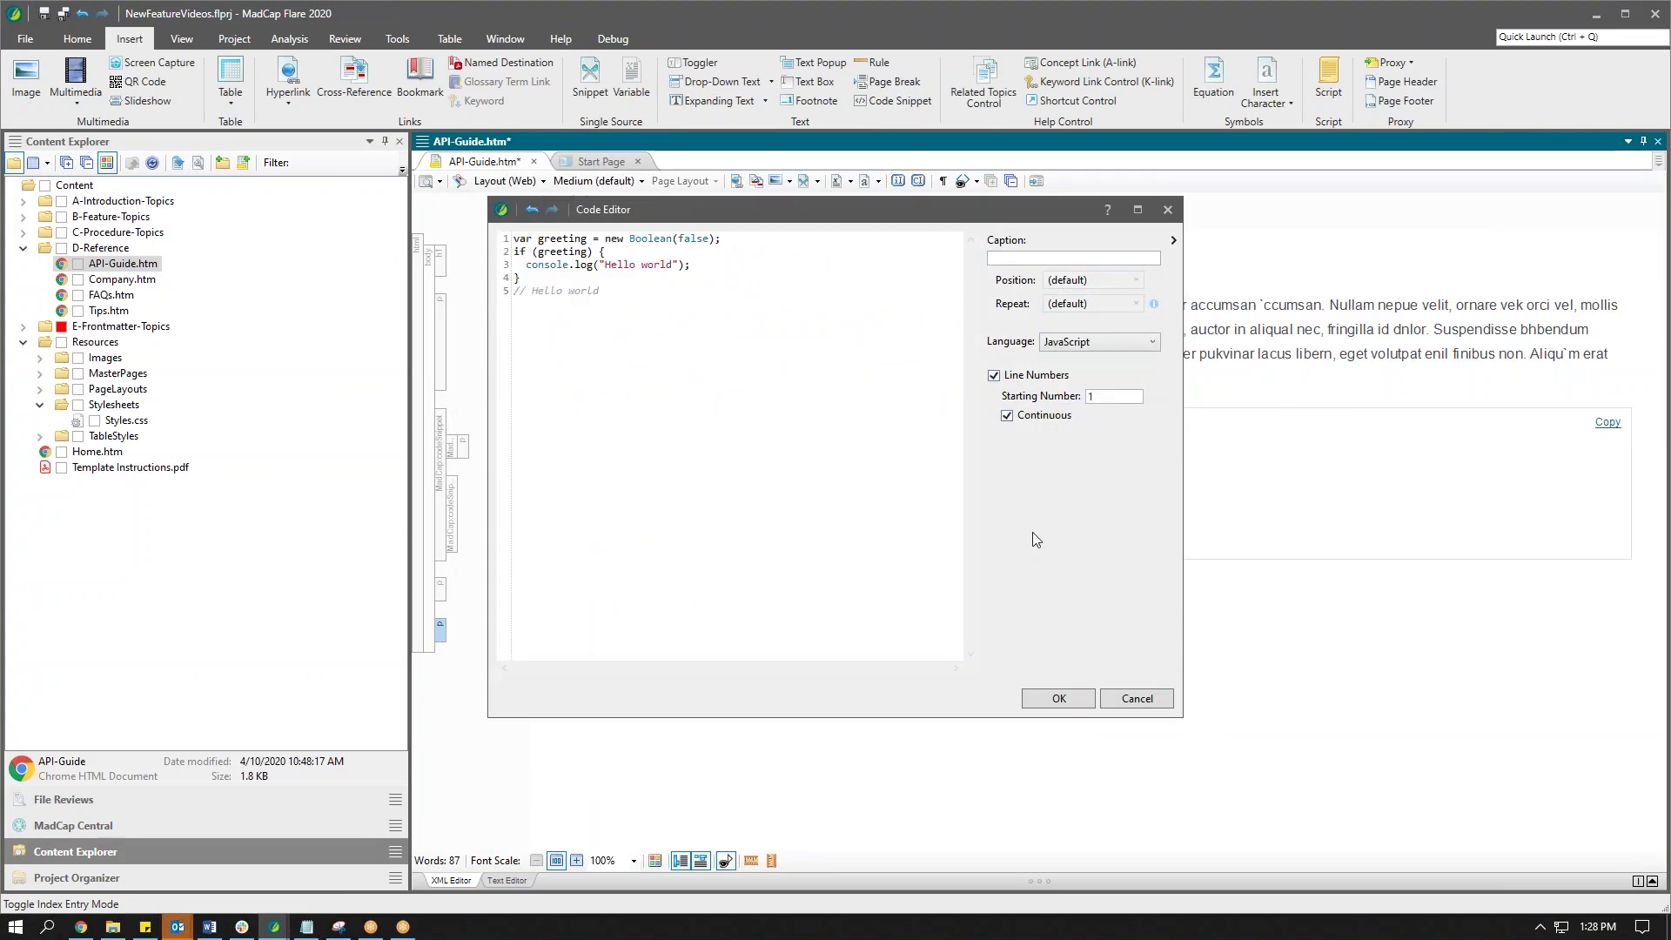
click(1059, 699)
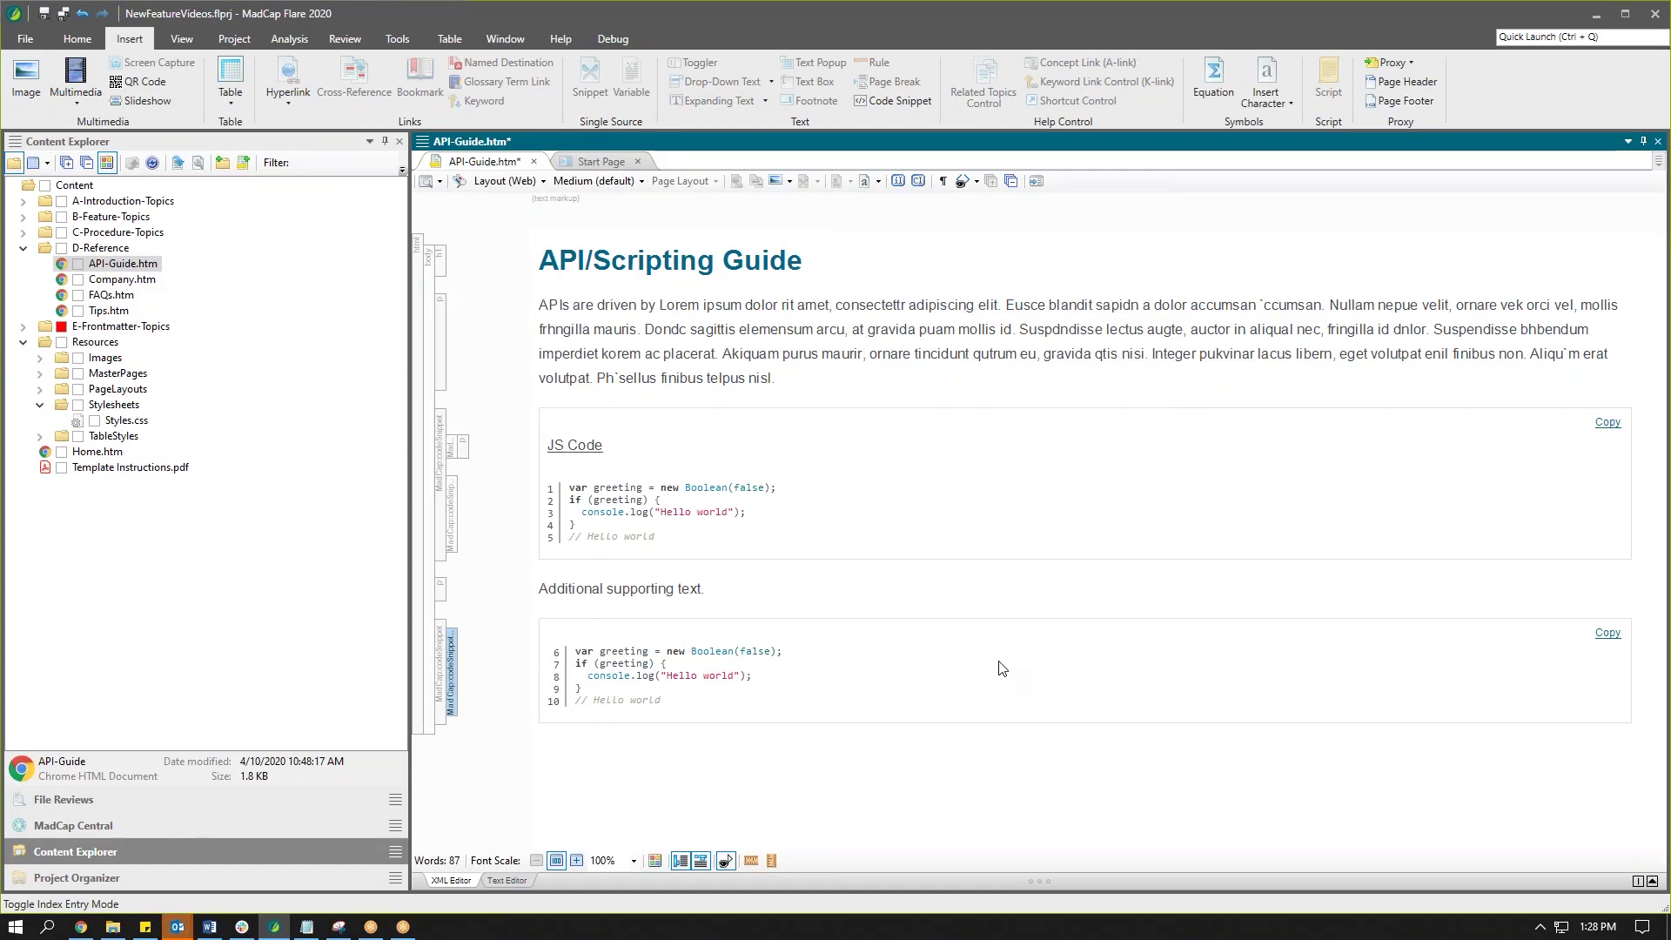
- Save the topic and select the whole first JS Code snippet by its codeSnippet structure bar
key(ctrl+s)
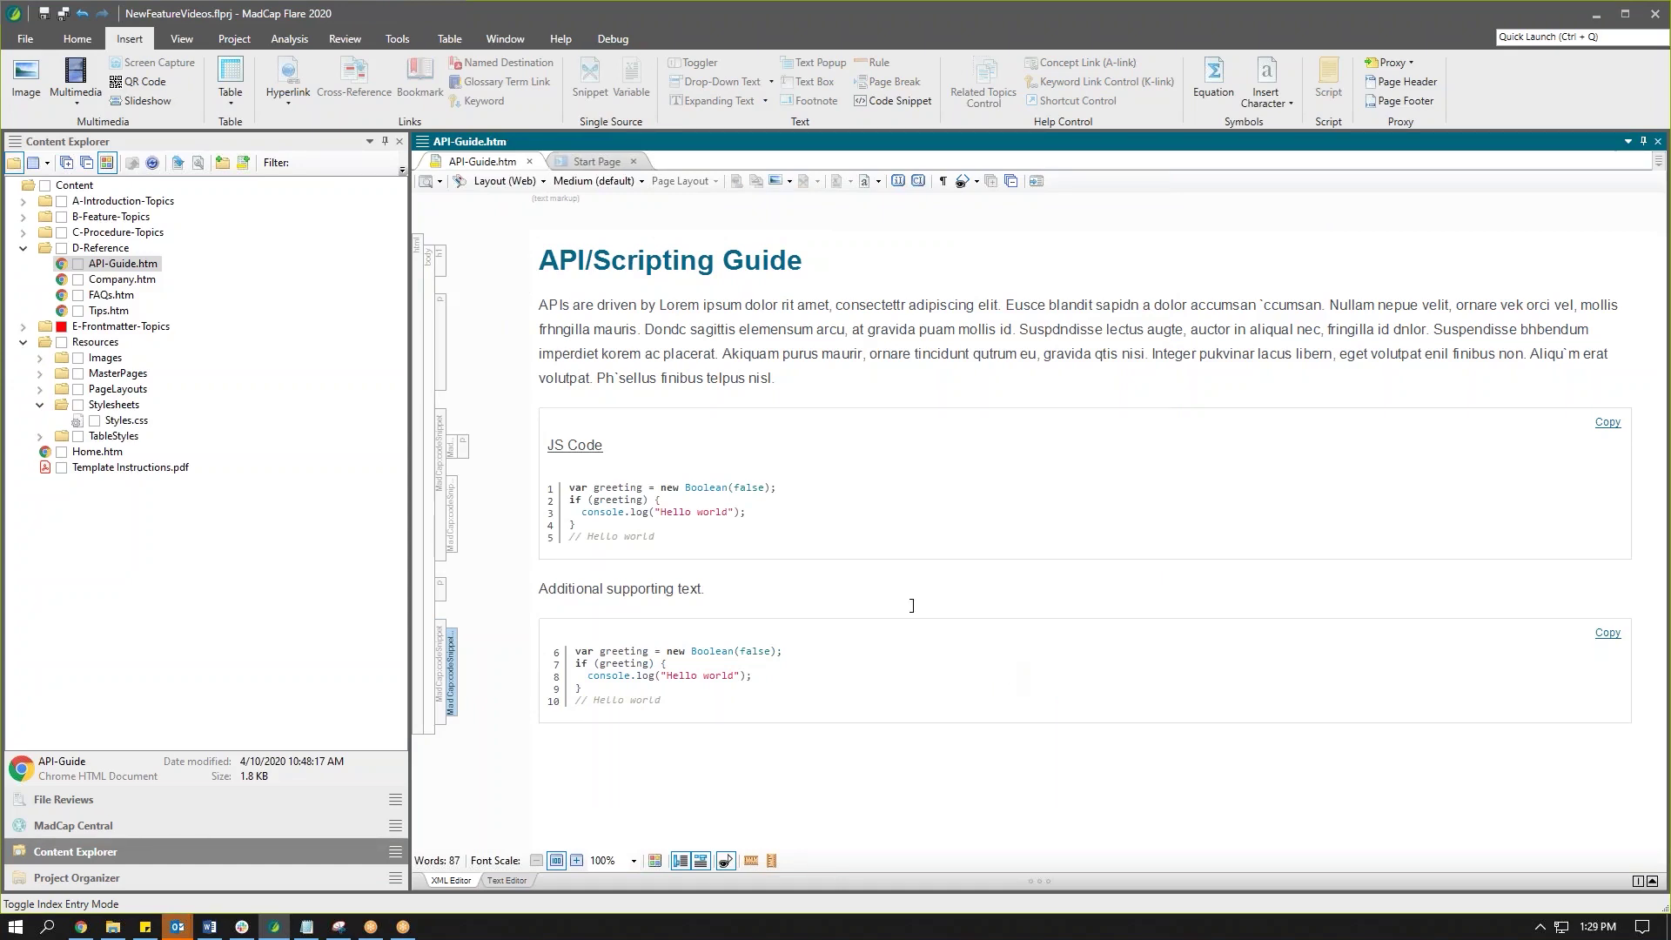
right_click(440, 448)
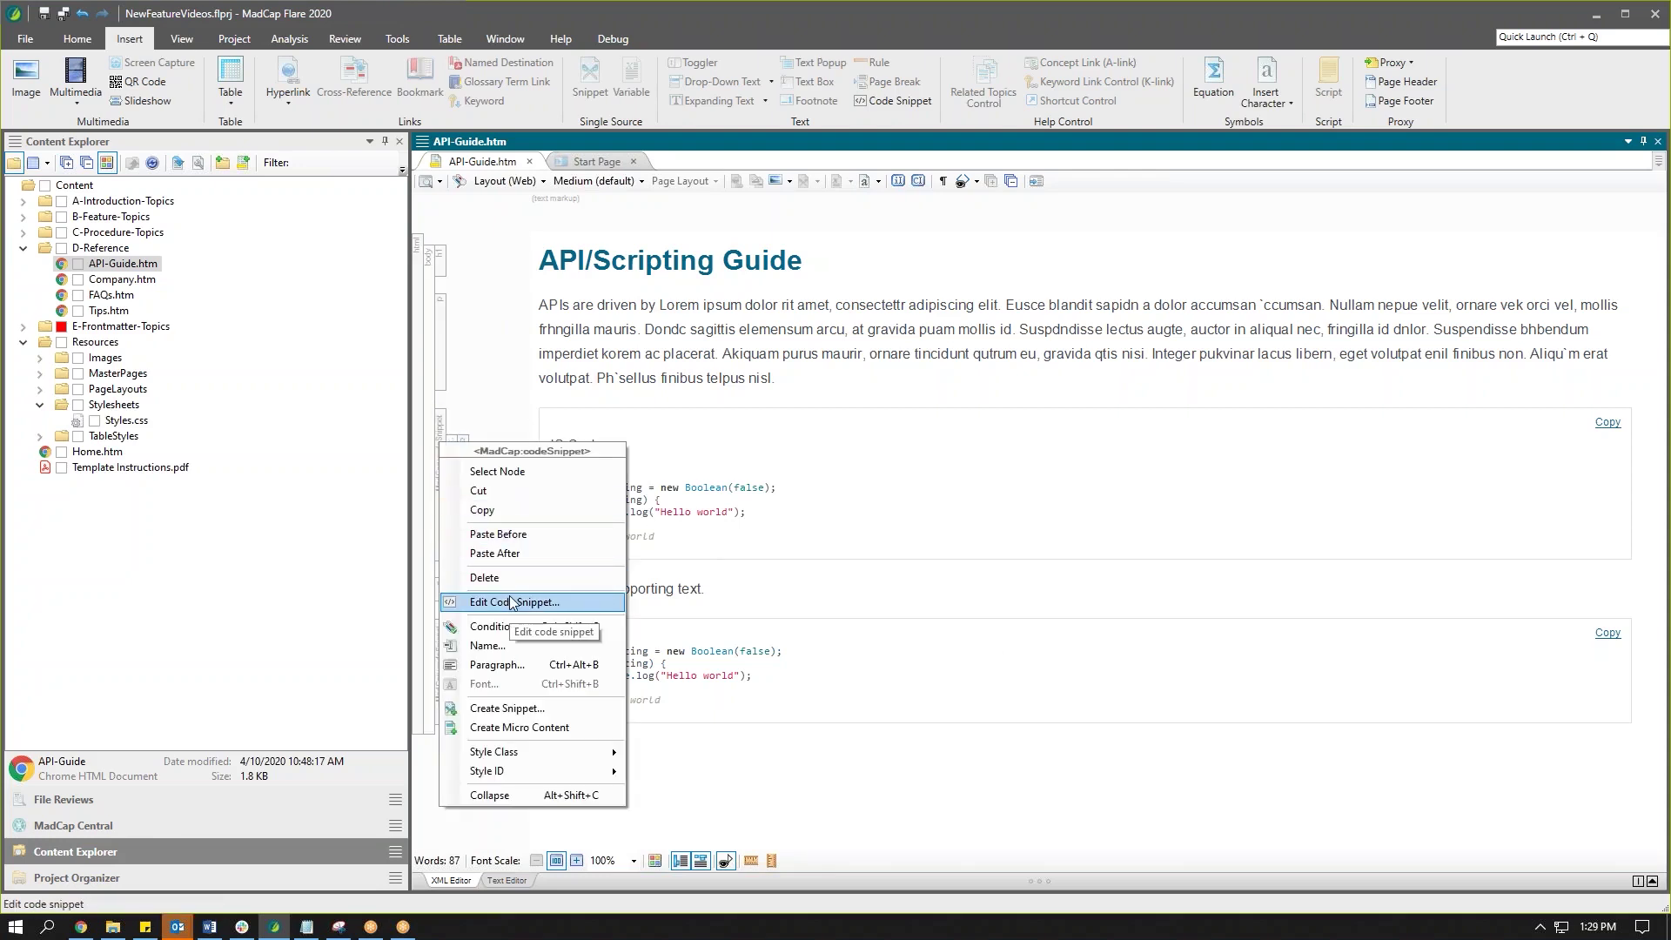
key(Escape)
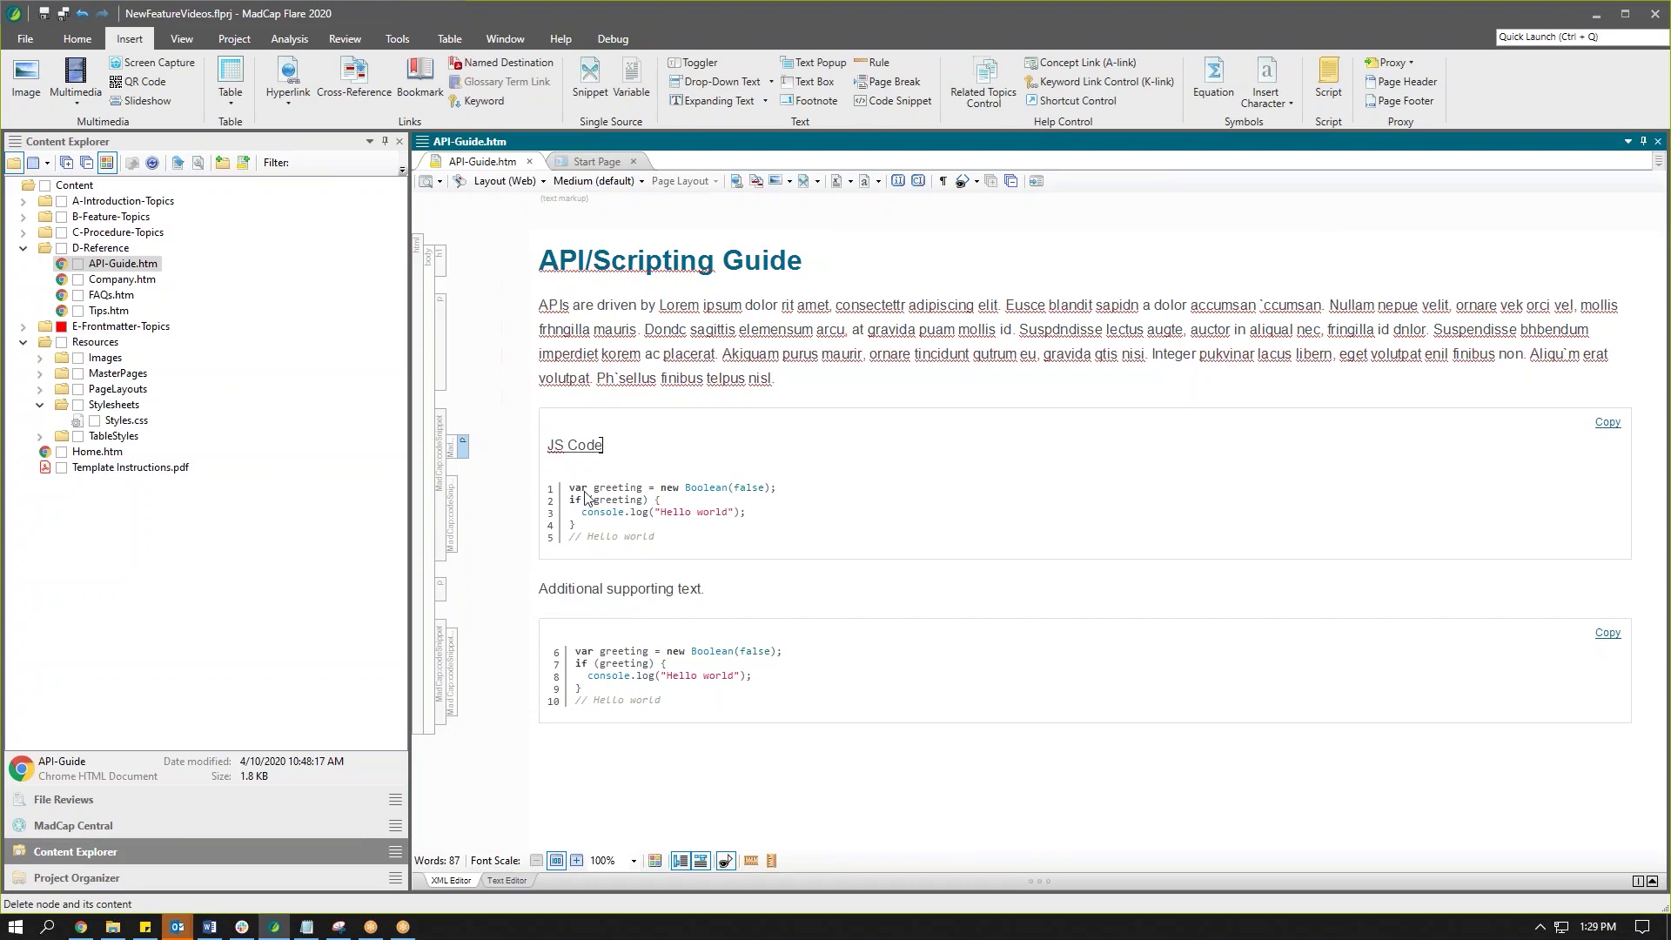
click(441, 497)
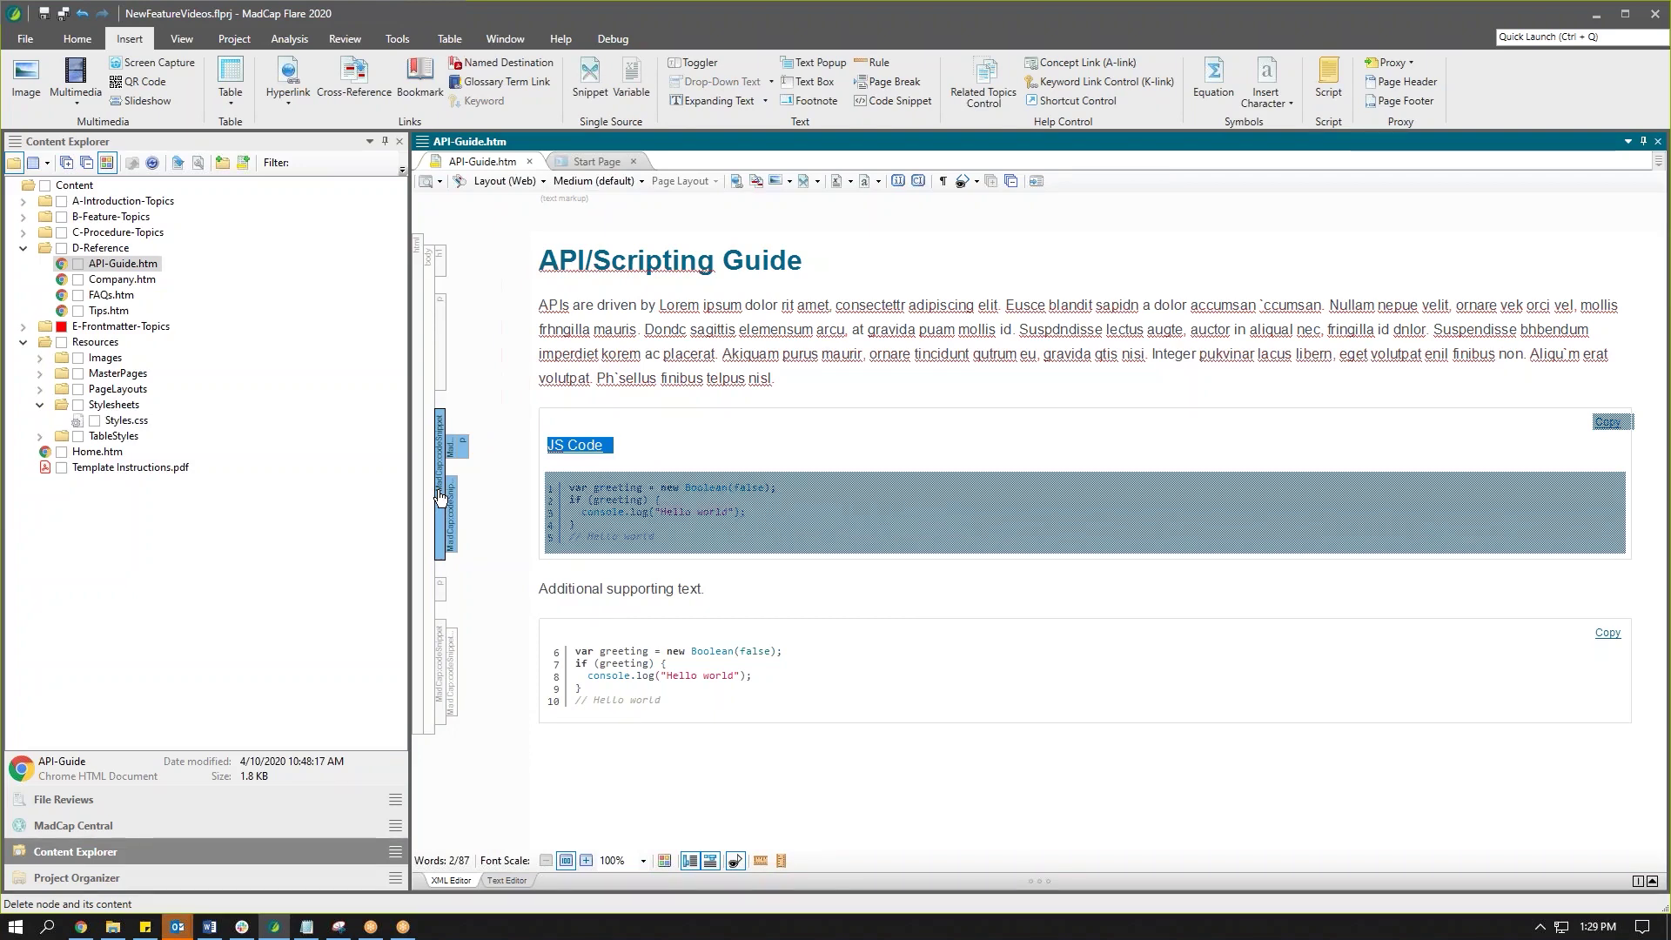
- Apply the MadCap:codeSnippet.Blue style from the Home tab to the first JS Code snippet
click(78, 38)
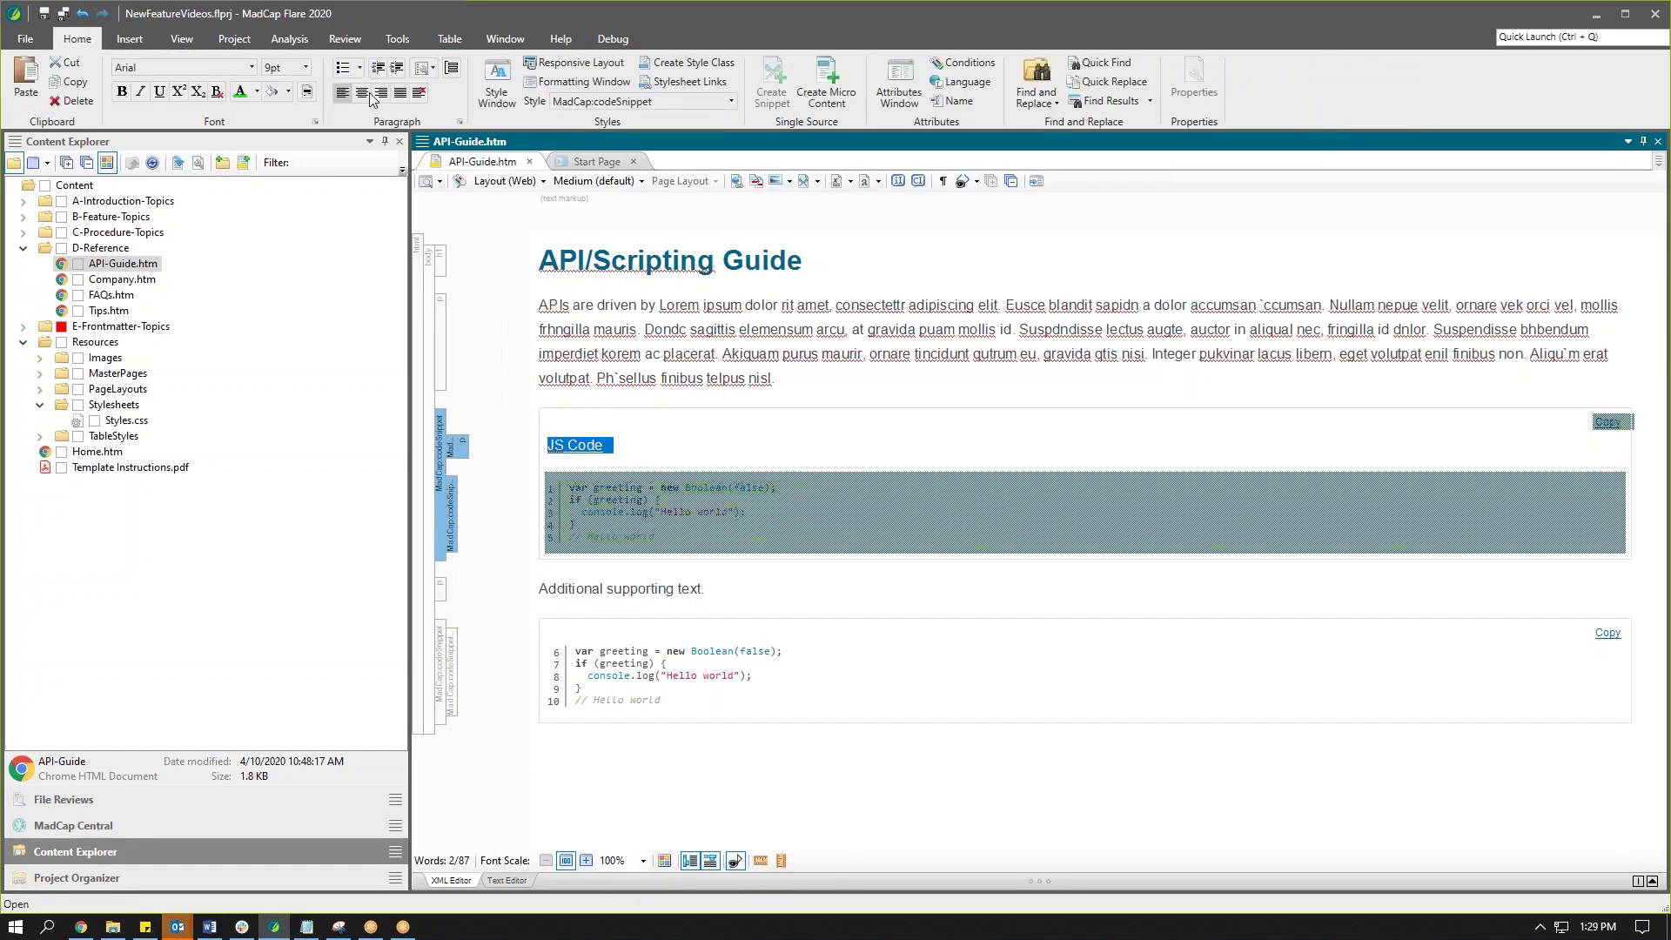
click(731, 102)
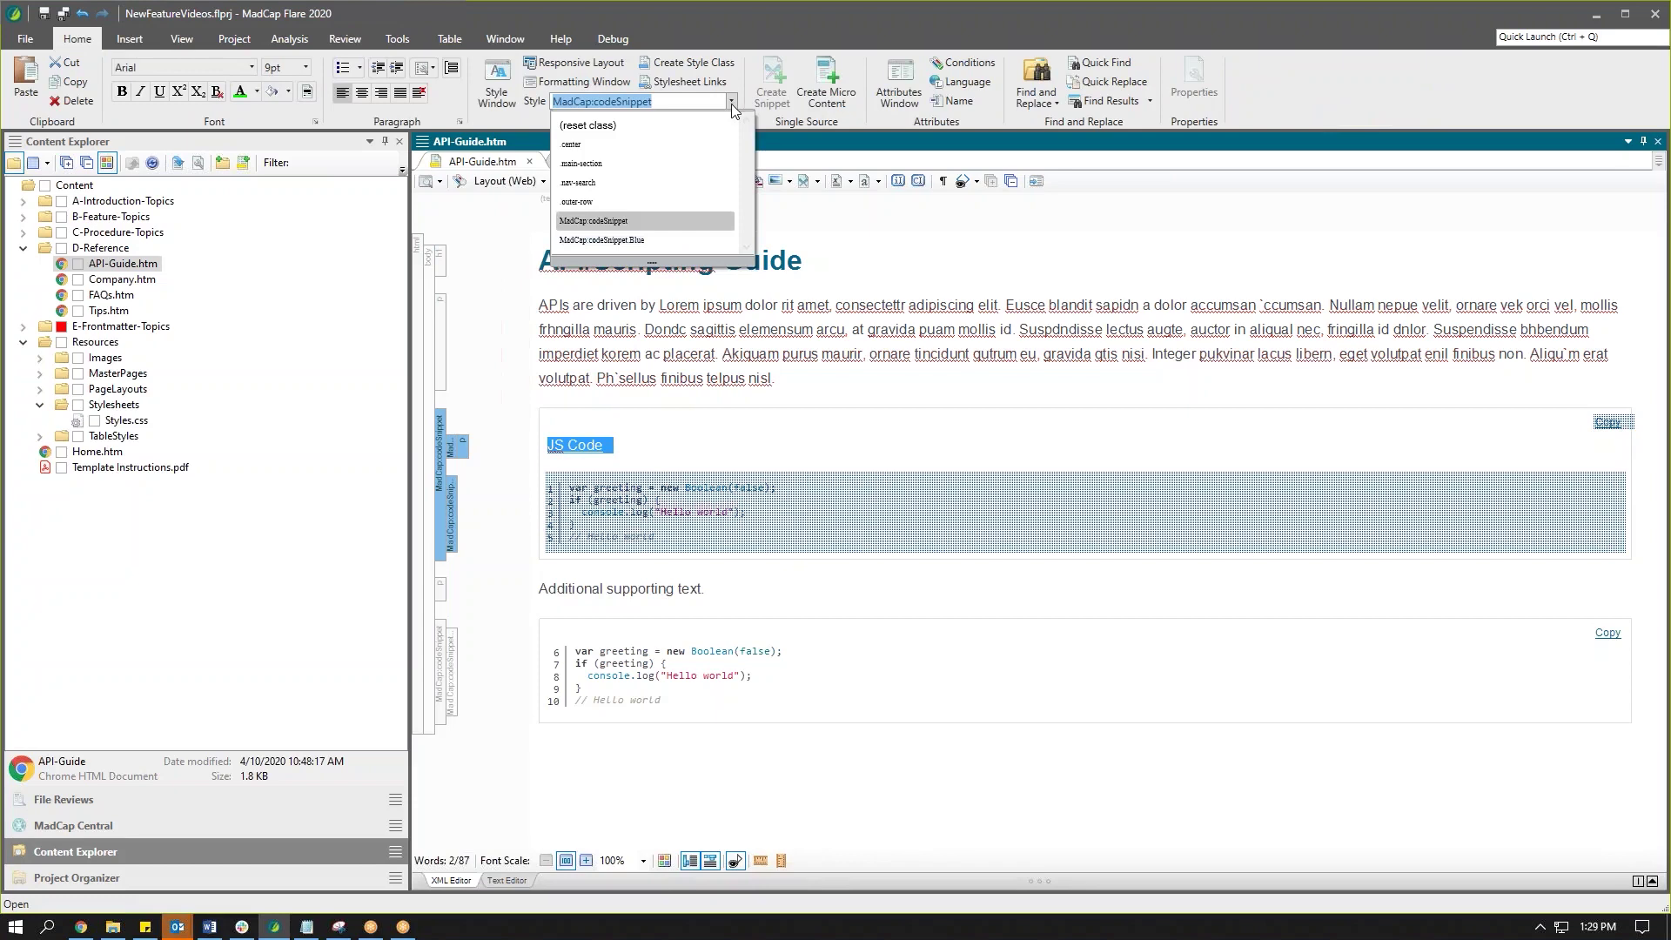
click(724, 237)
click(768, 378)
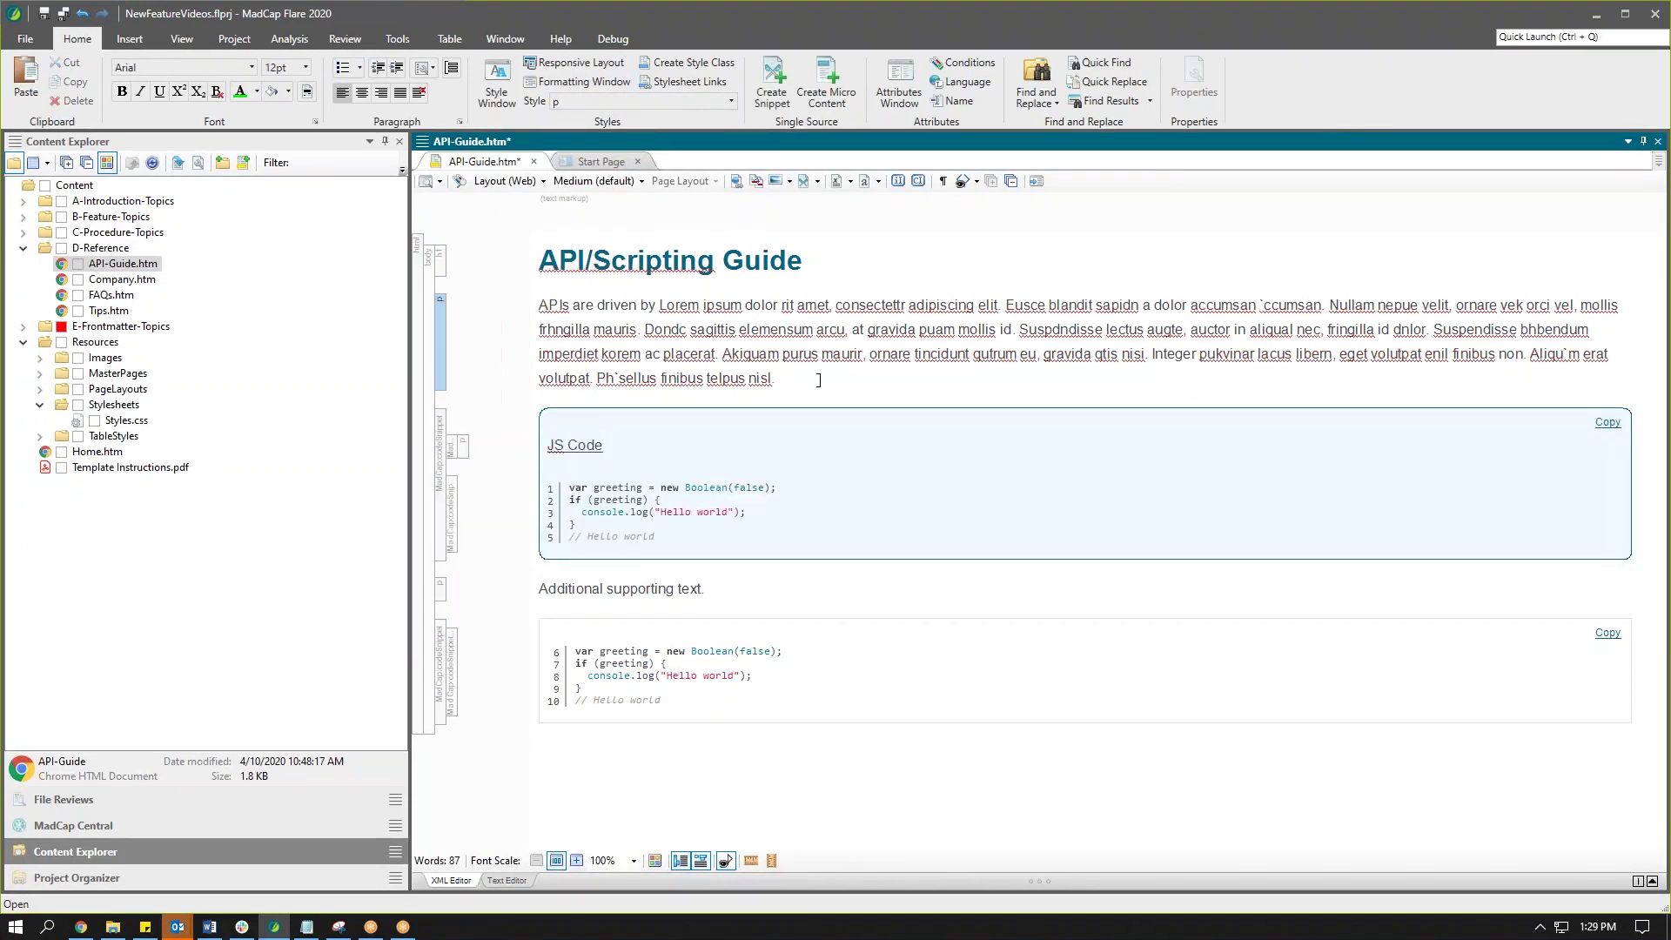